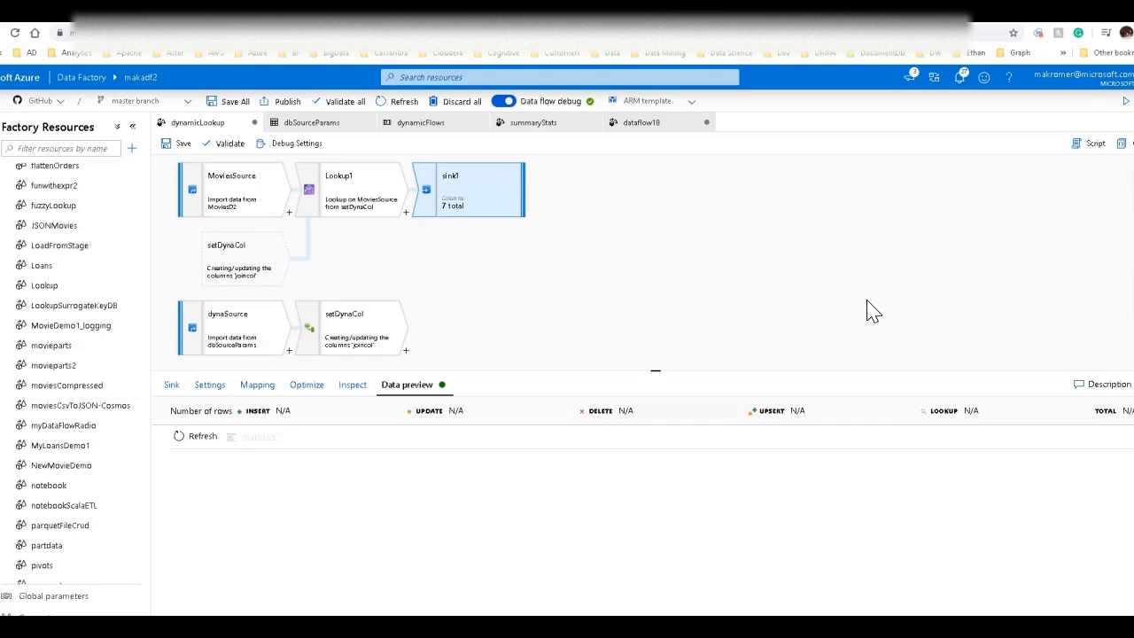
Step: Create a new blank data flow in the factory
left_click(860, 308)
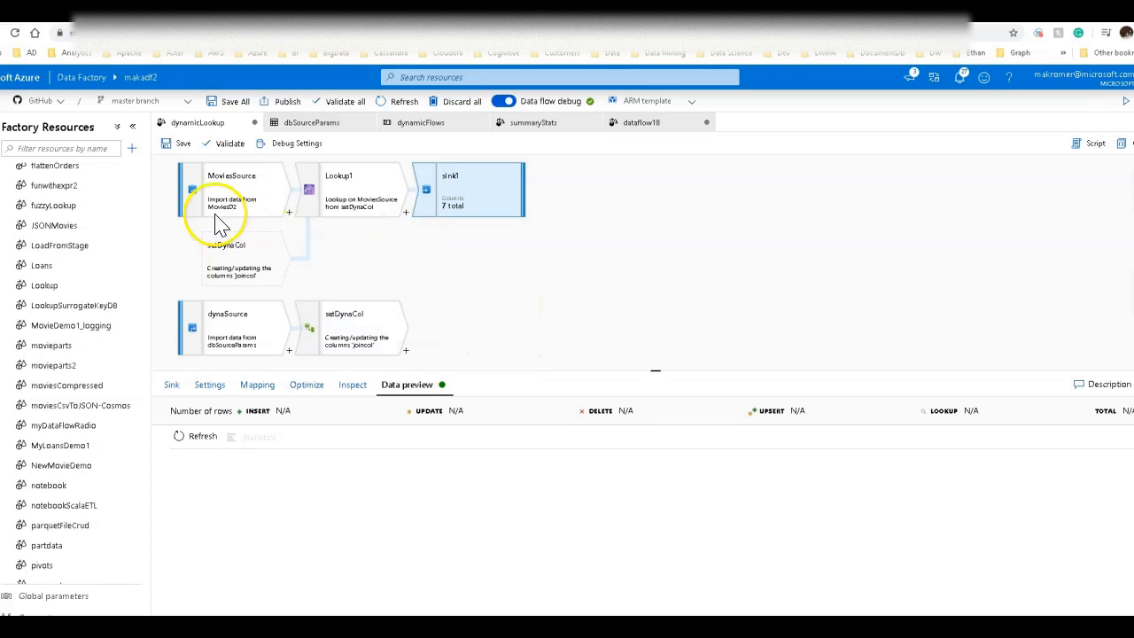
left_click(131, 148)
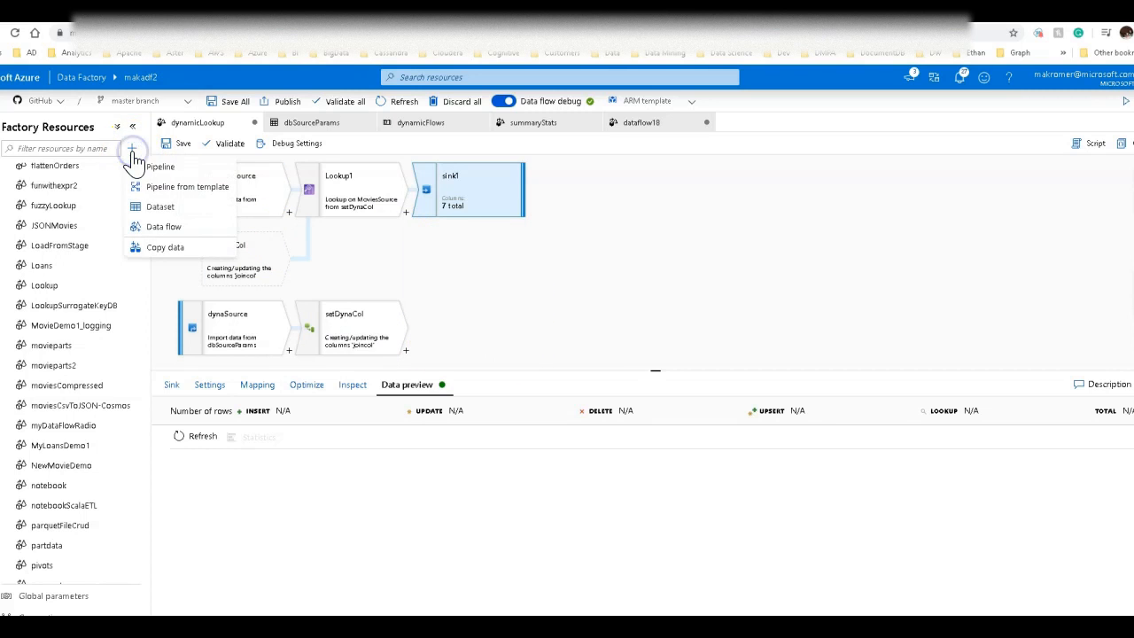
left_click(161, 226)
left_click(921, 193)
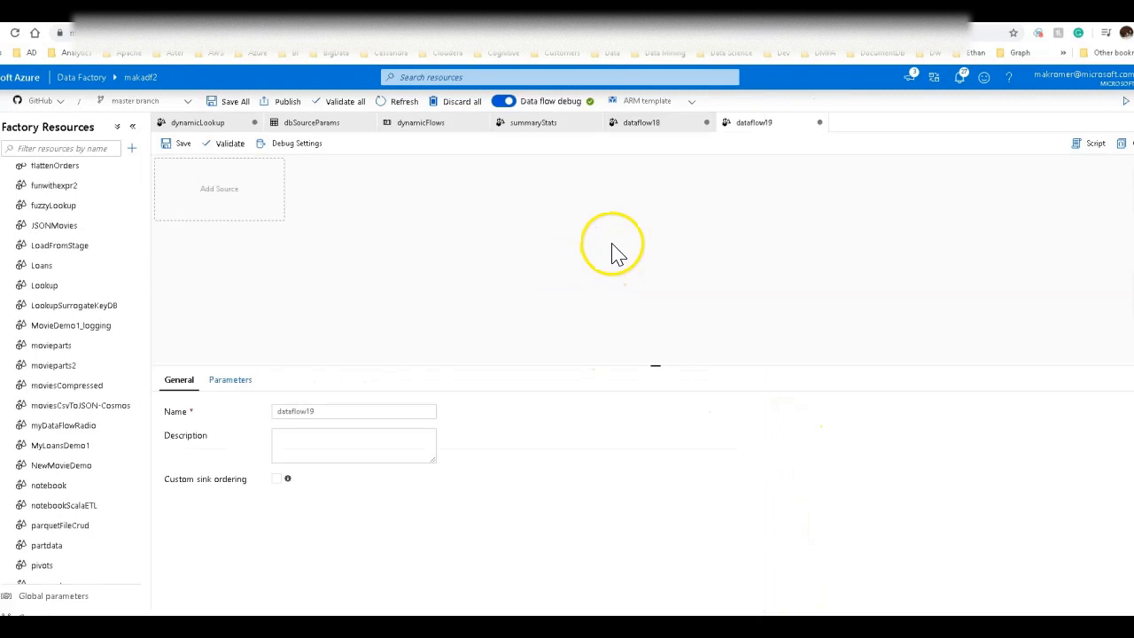
Step: Add a source to the empty data flow and set its dataset to MoviesD2
left_click(227, 203)
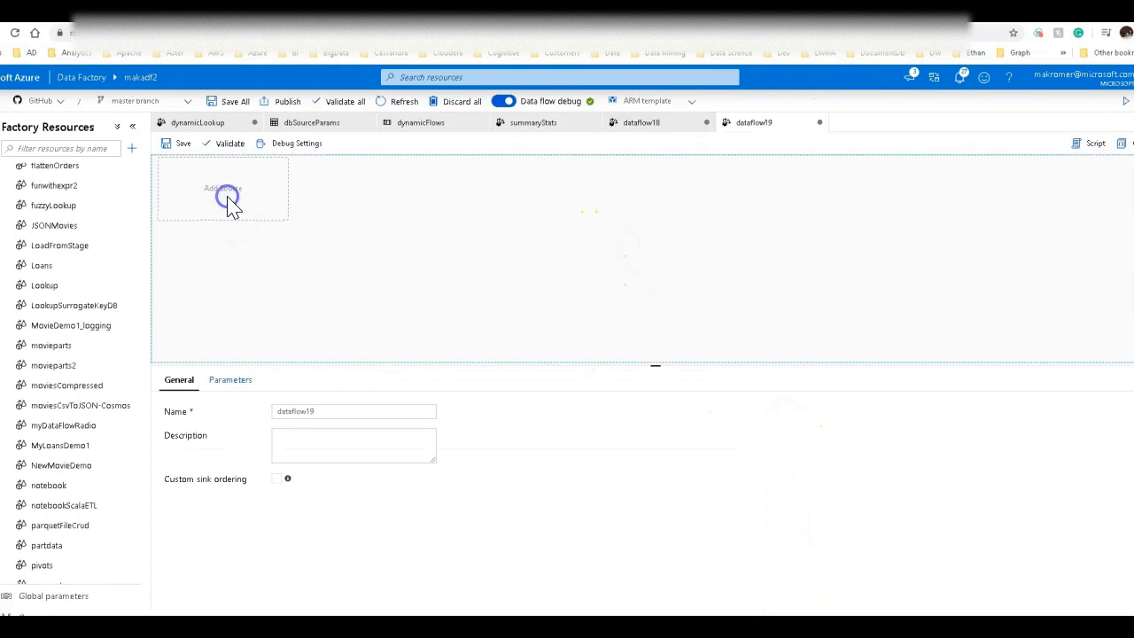
left_click(227, 200)
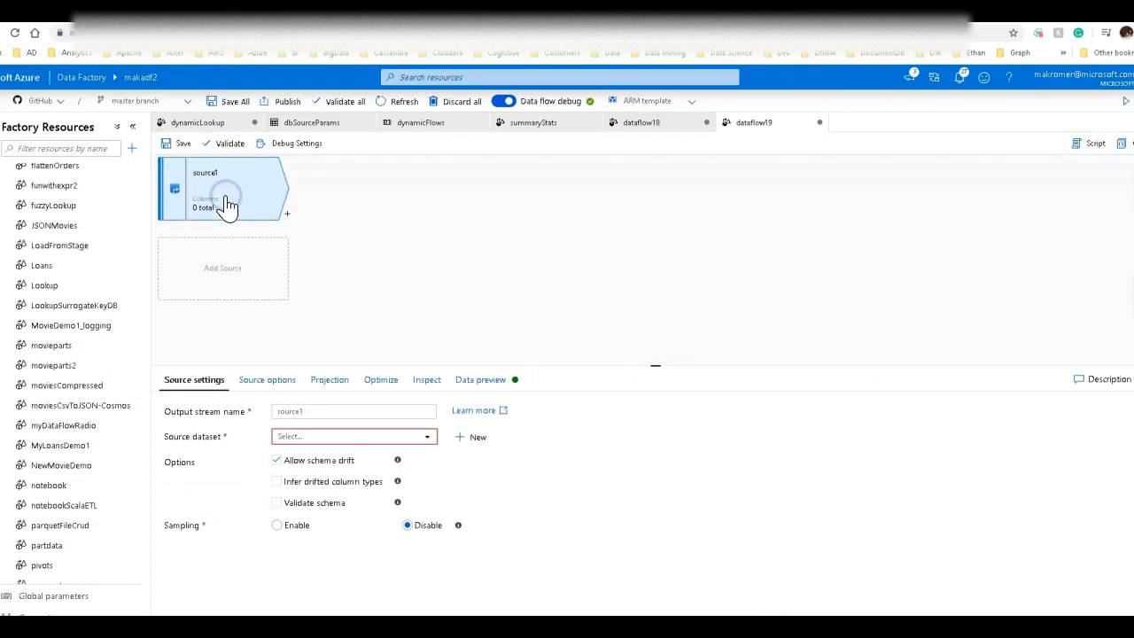
left_click(337, 436)
type("movies")
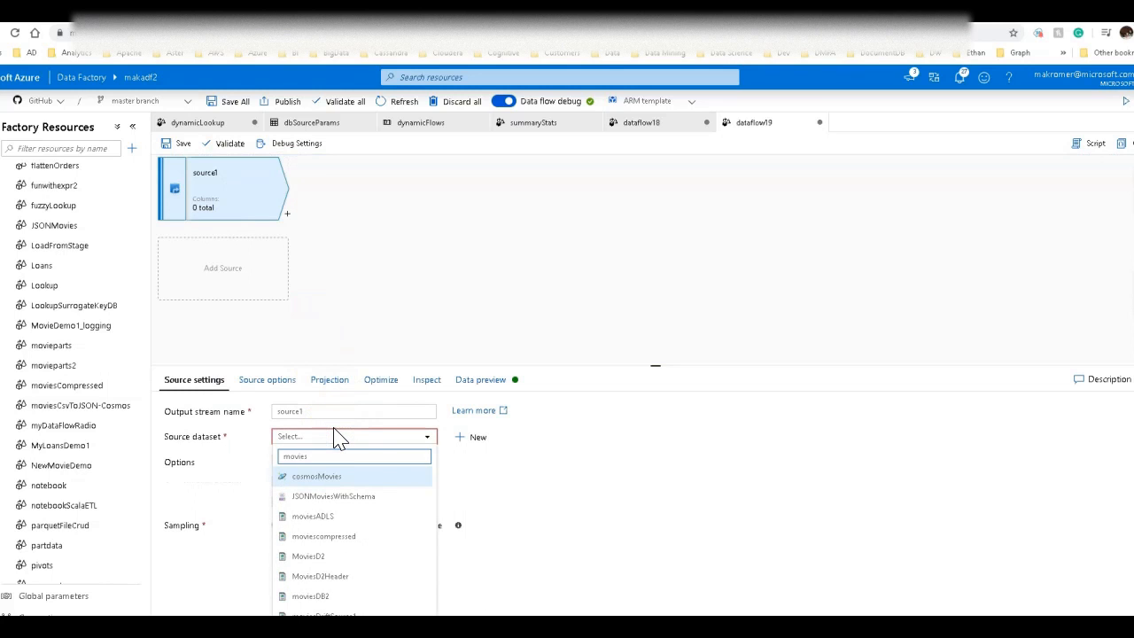
left_click(326, 557)
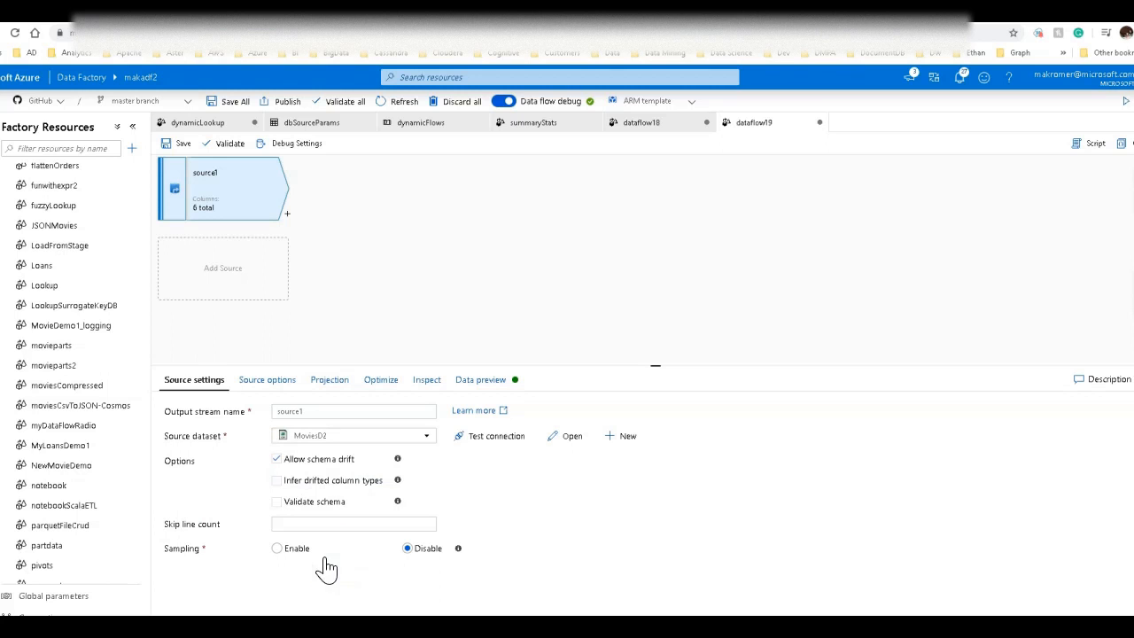
Step: Review the MoviesD2 source's projected columns and rename its output stream to PrimarySource
left_click(336, 390)
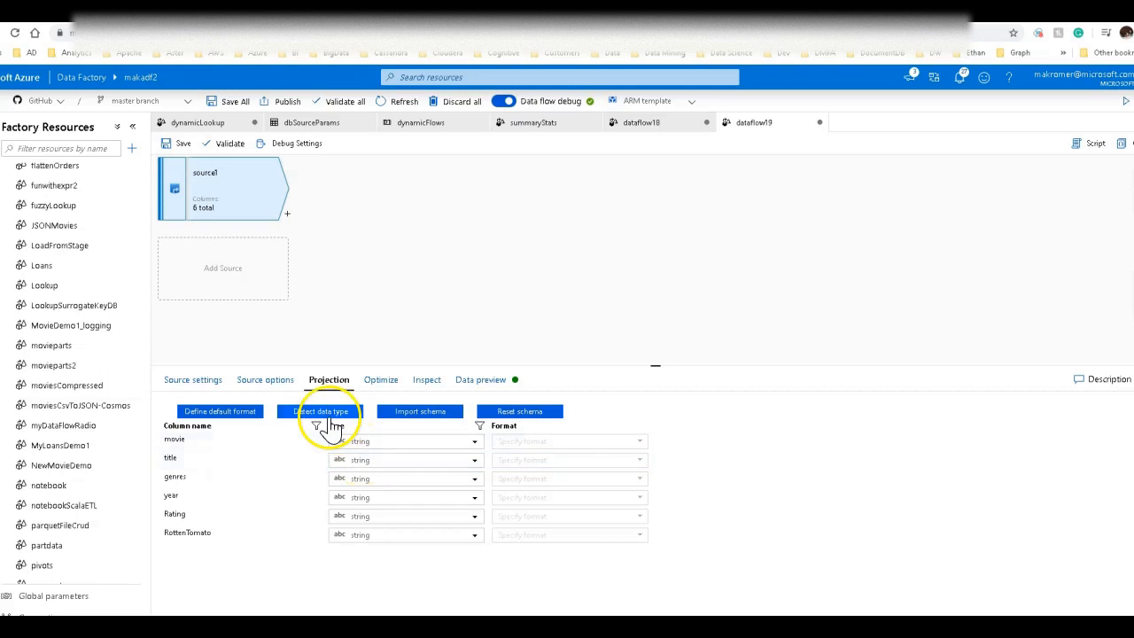
left_click(195, 379)
left_click(314, 412)
type("PrimarySource")
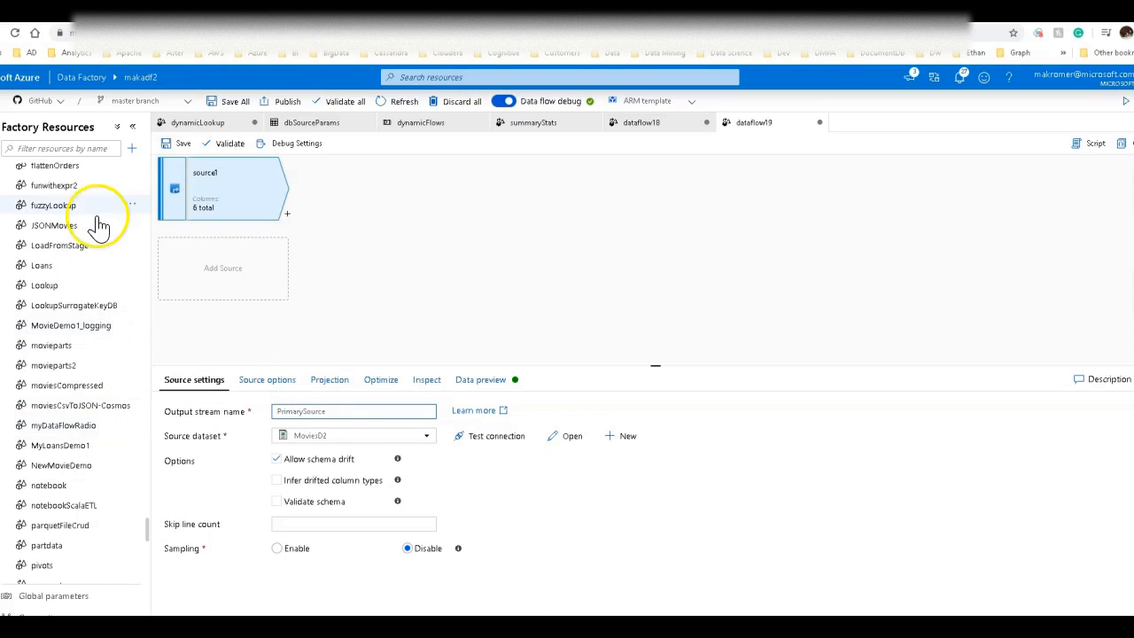
Step: Add a second source to the data flow and name its output stream ReferenceData
left_click(212, 264)
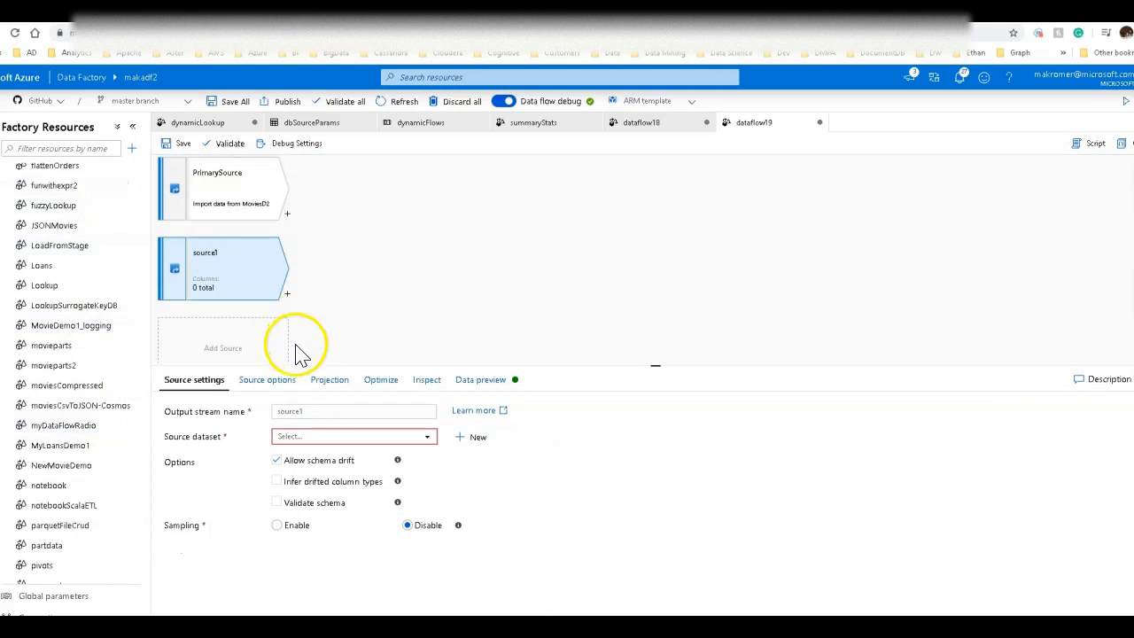
left_click(307, 409)
type("refere")
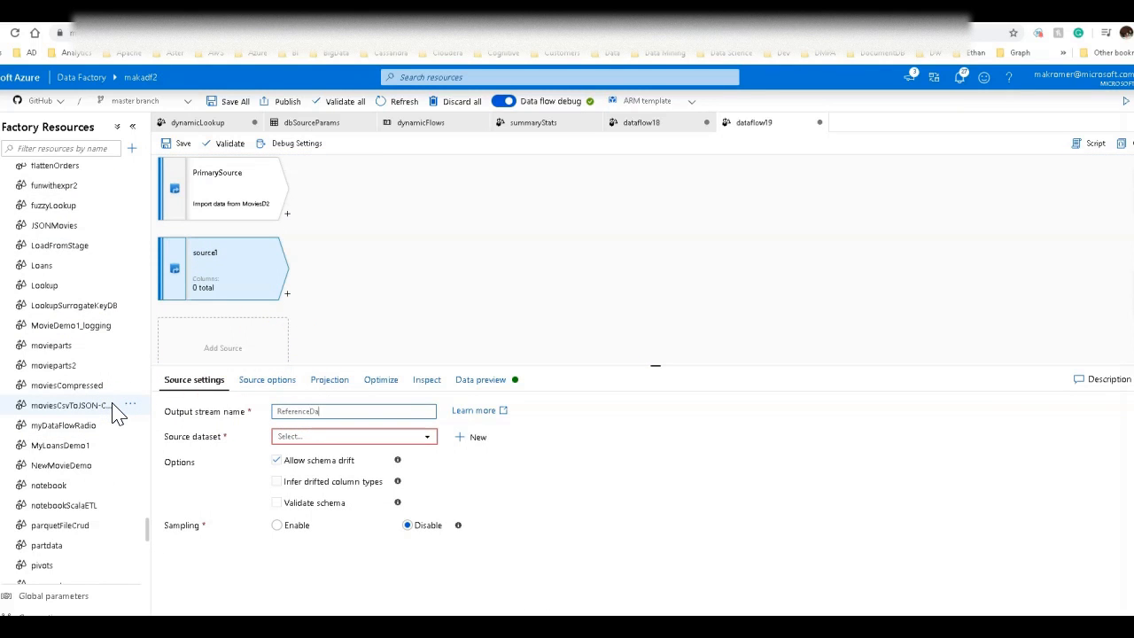
type("nceData")
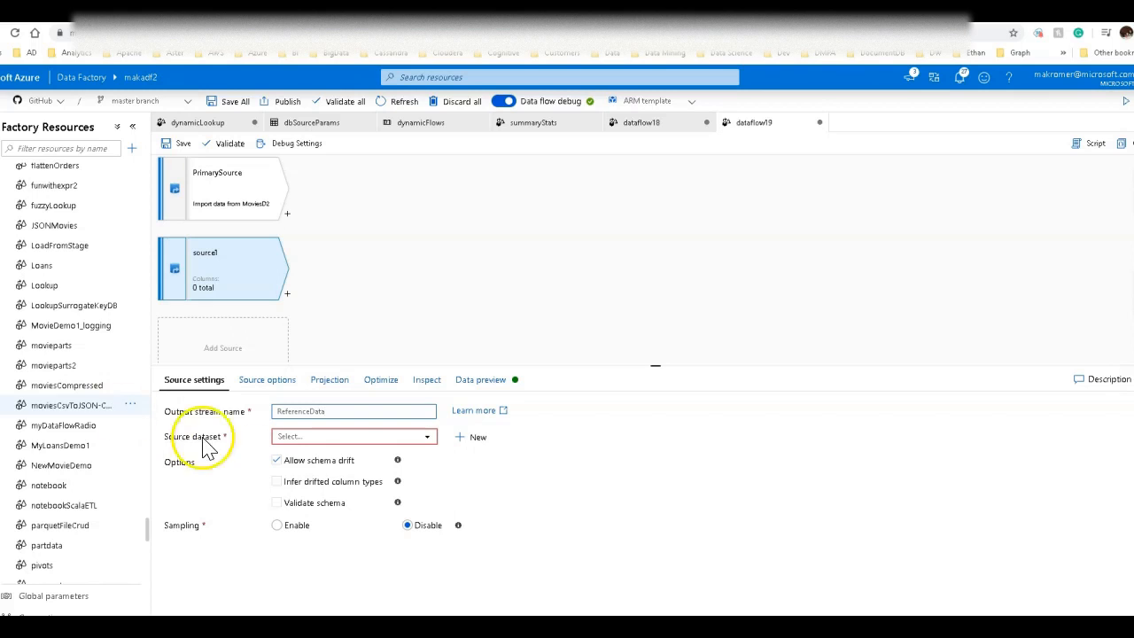
Step: Set the dataset of the ReferenceData source to MoviesSQLDB
left_click(371, 439)
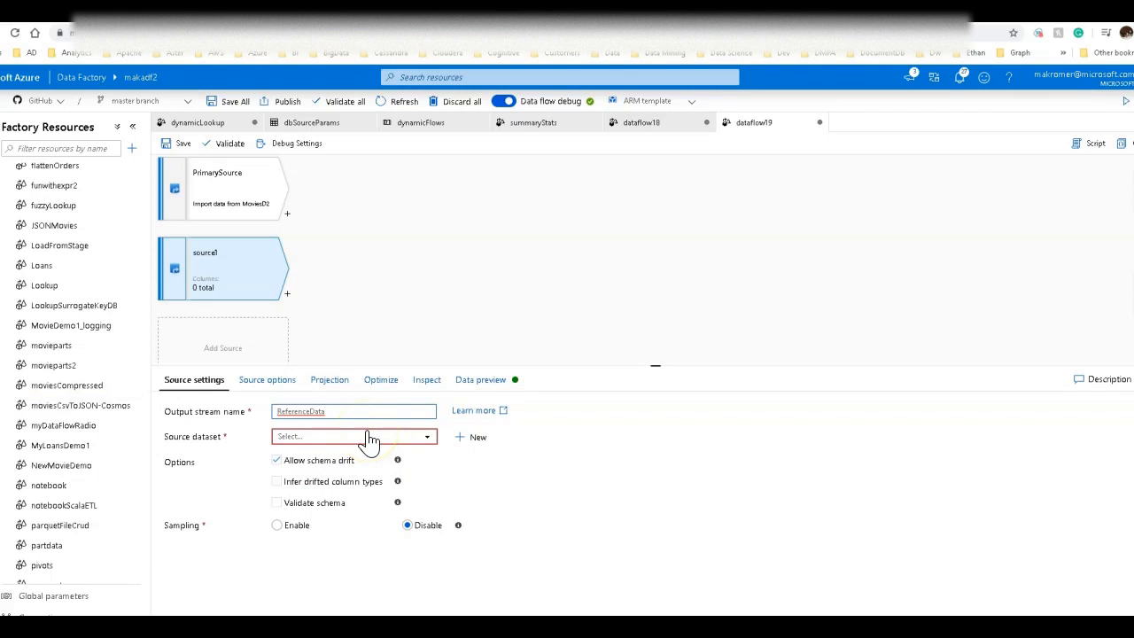
left_click(371, 439)
type("movies")
scroll(350, 541, "down", 3)
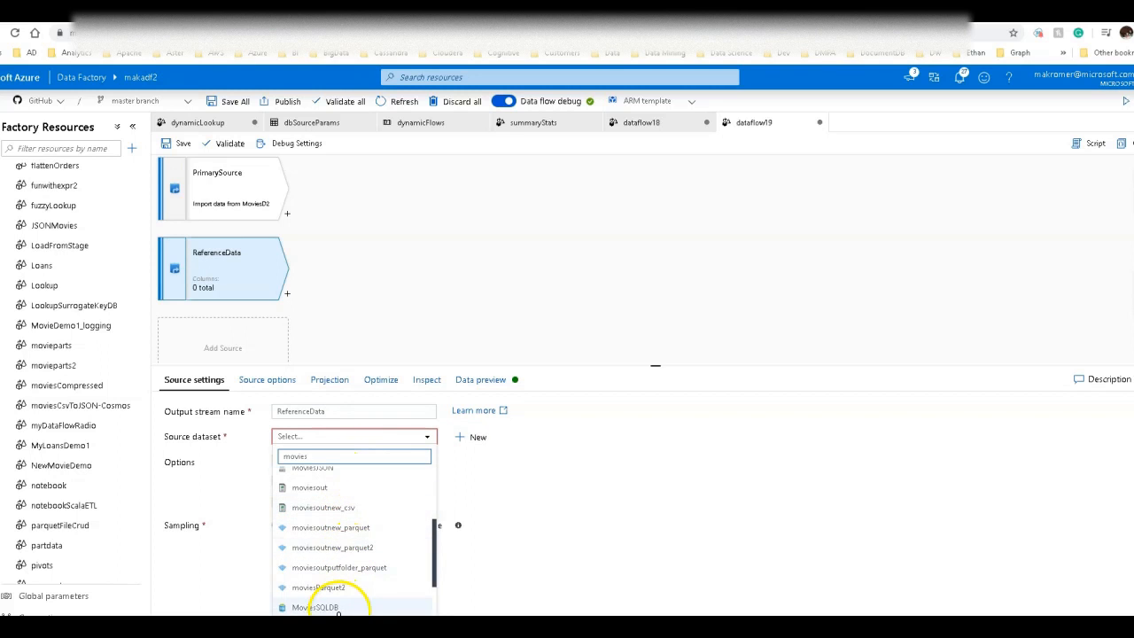
left_click(335, 608)
Step: Compare the projected columns and data types of the ReferenceData and PrimarySource sources
left_click(337, 381)
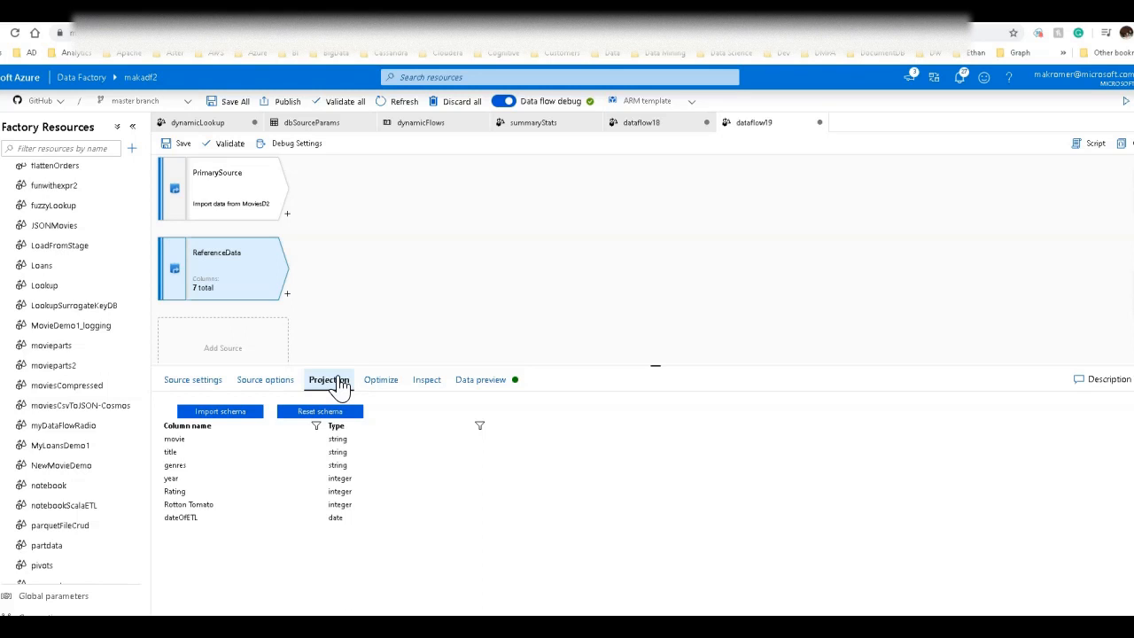
left_click(181, 440)
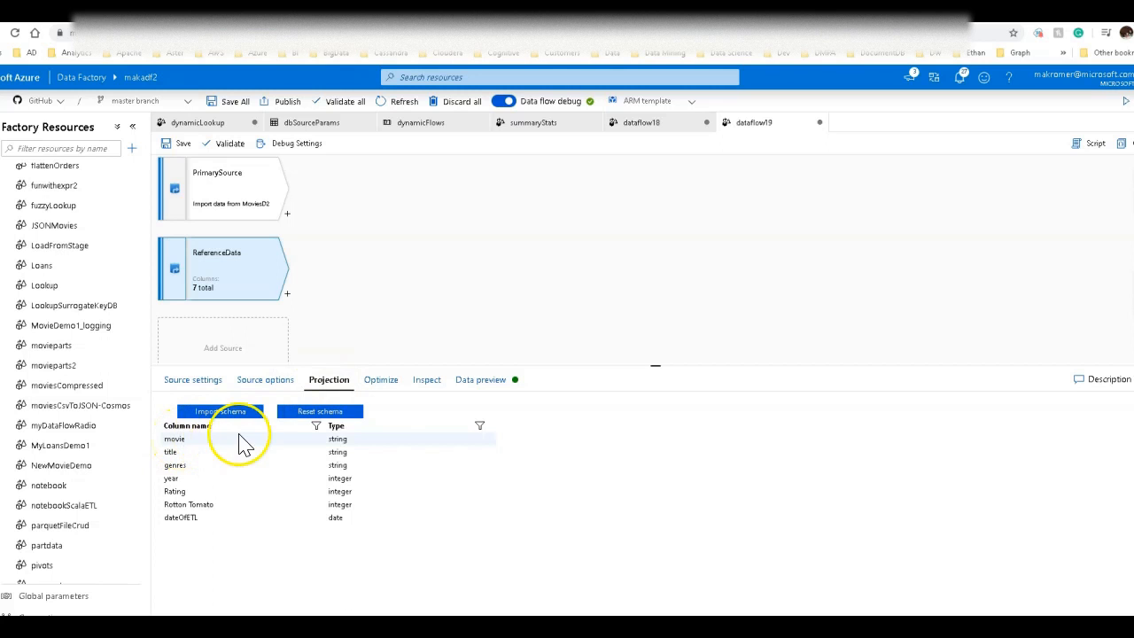
left_click(244, 193)
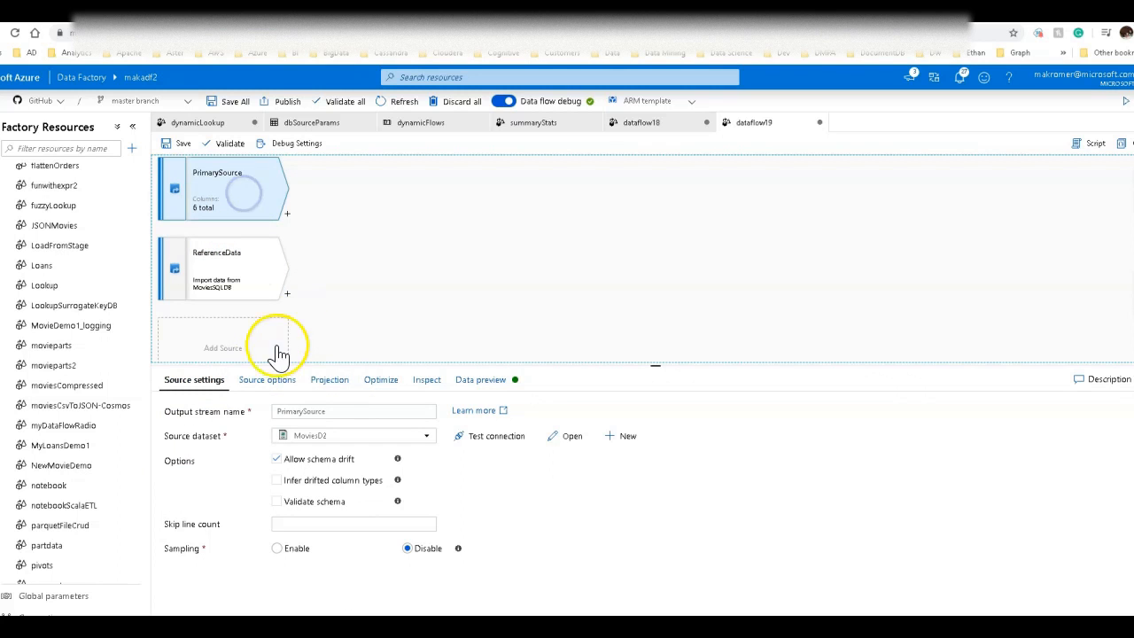
left_click(328, 381)
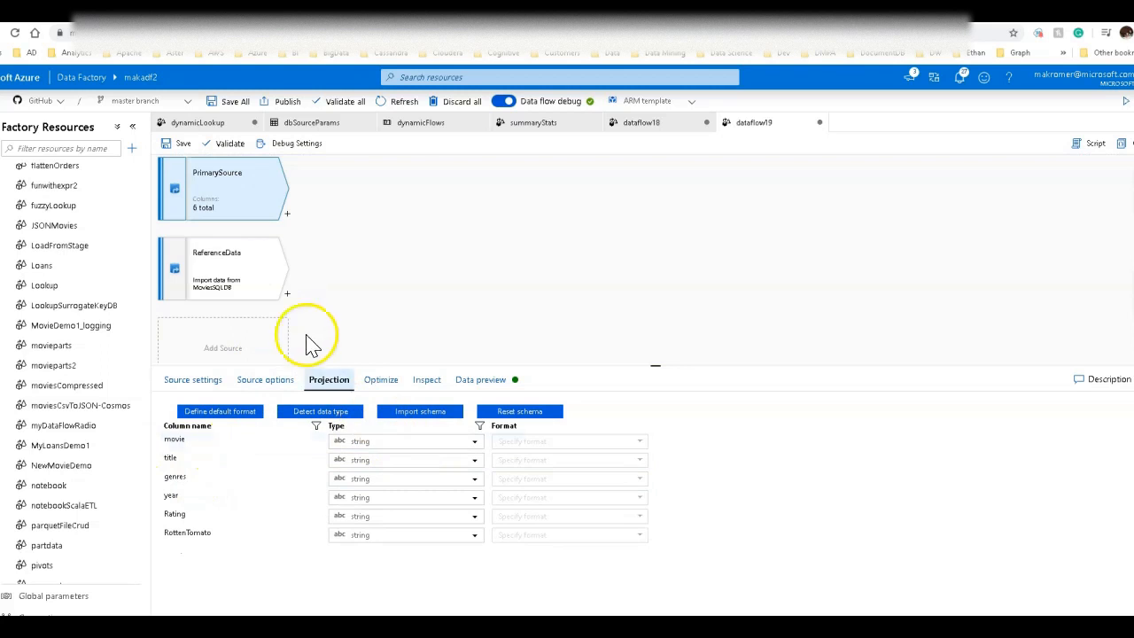
left_click(253, 295)
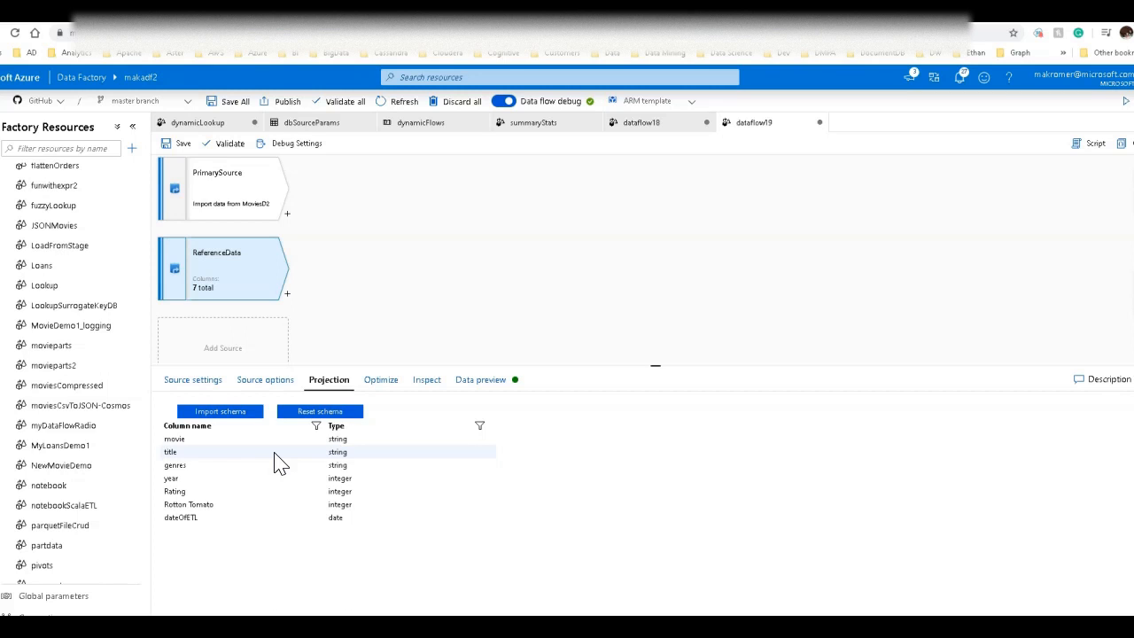
Step: Add a Select transformation after ReferenceData and name its output stream LookupProjection
left_click(288, 294)
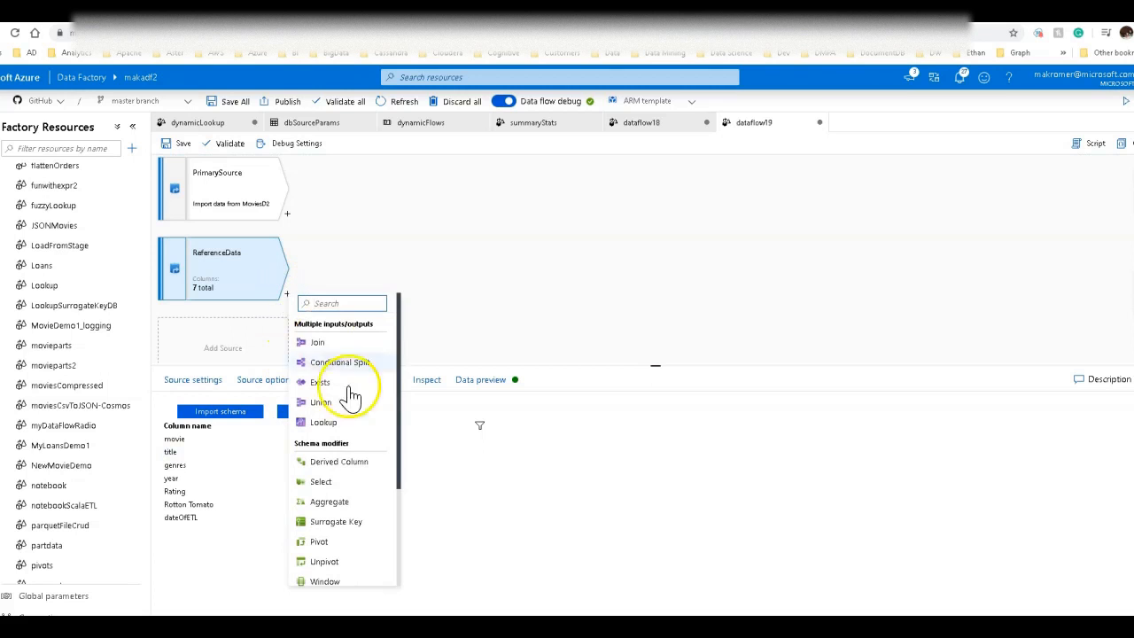
left_click(352, 484)
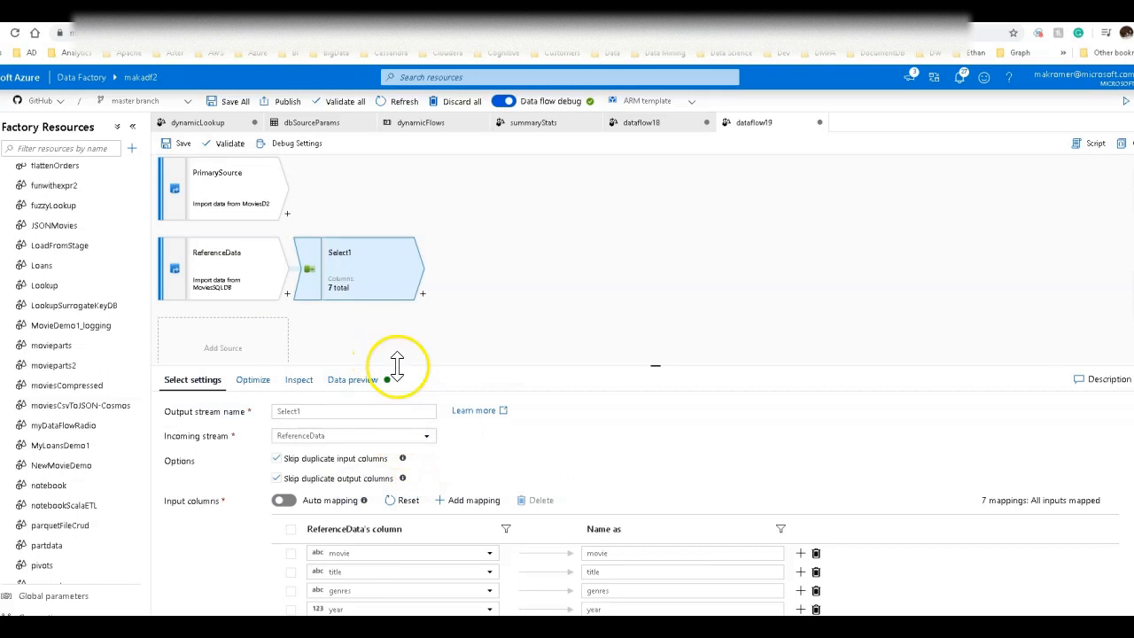
left_click_drag(526, 365, 524, 251)
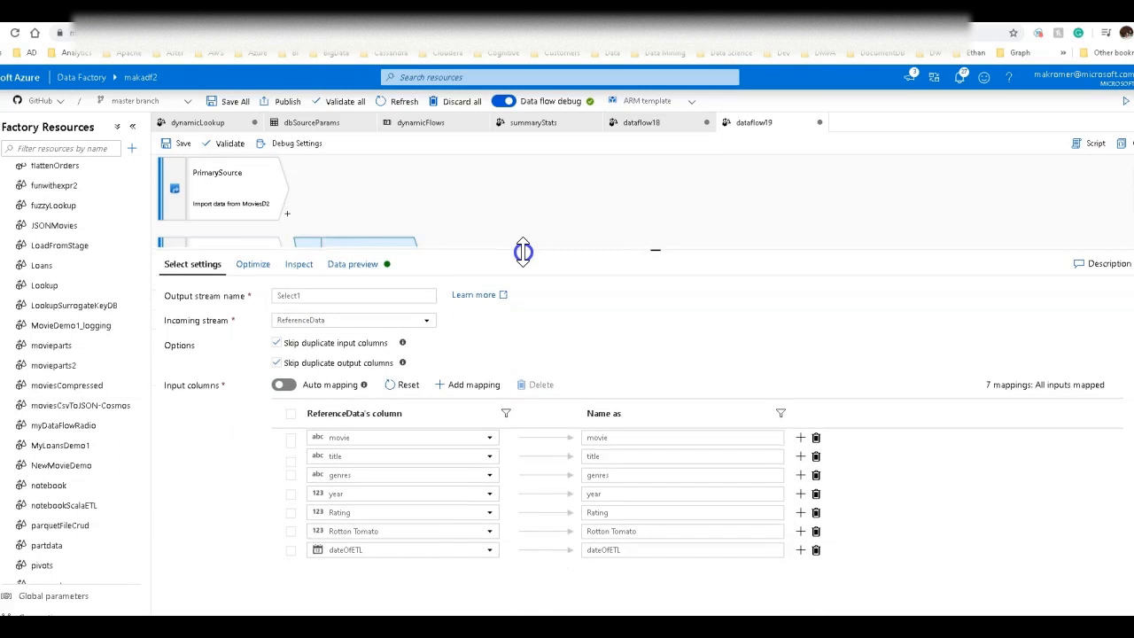
left_click_drag(354, 297, 157, 298)
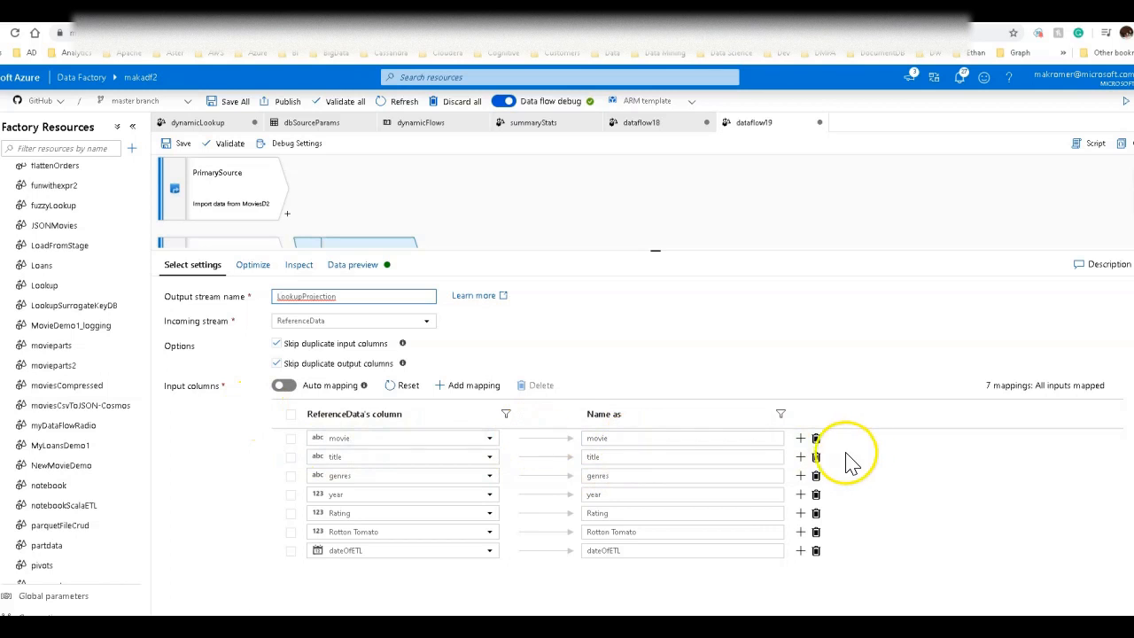
Step: Remove the title, genres, year, Rating and Rotton Tomato mappings from LookupProjection, keeping only movie and dateOfETL
left_click(816, 456)
left_click(816, 457)
left_click(816, 456)
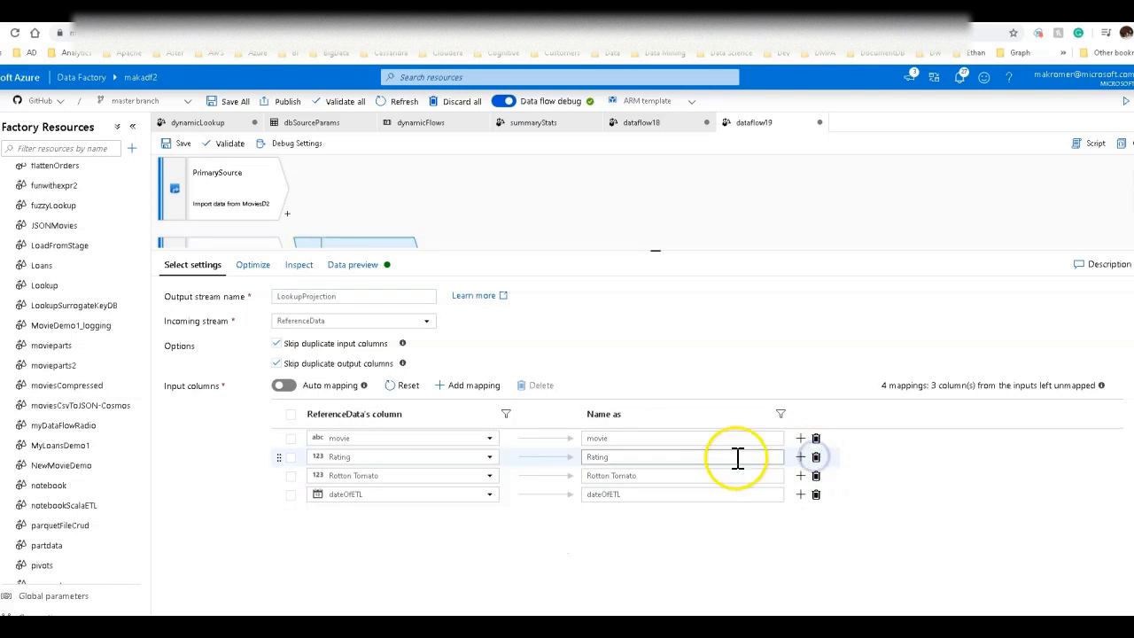
left_click(816, 457)
left_click(816, 457)
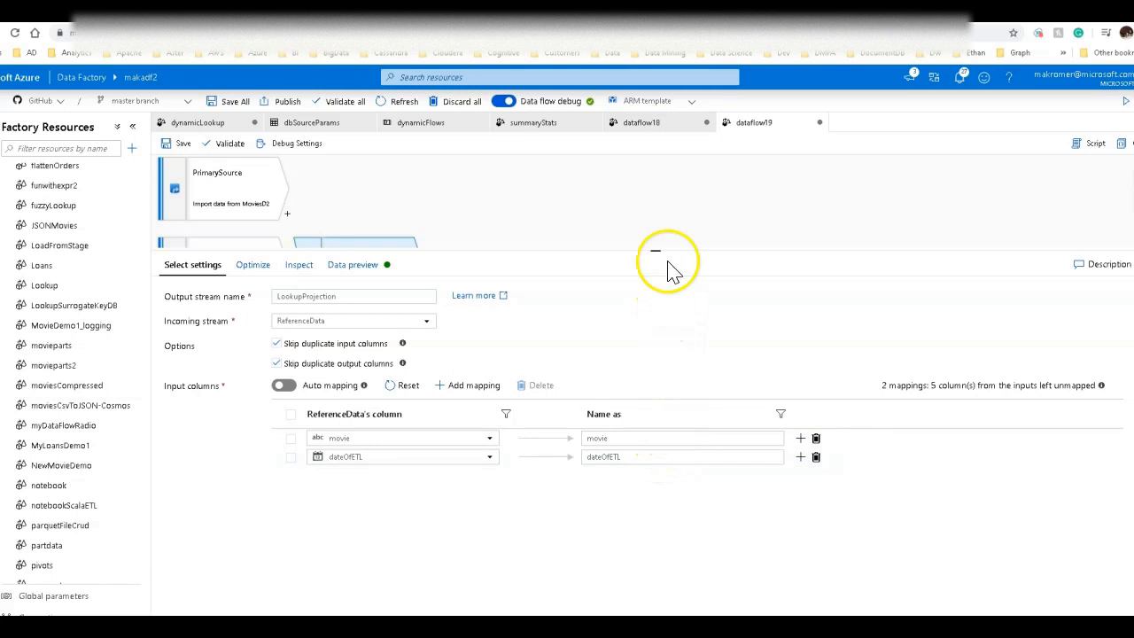
left_click_drag(674, 257, 681, 368)
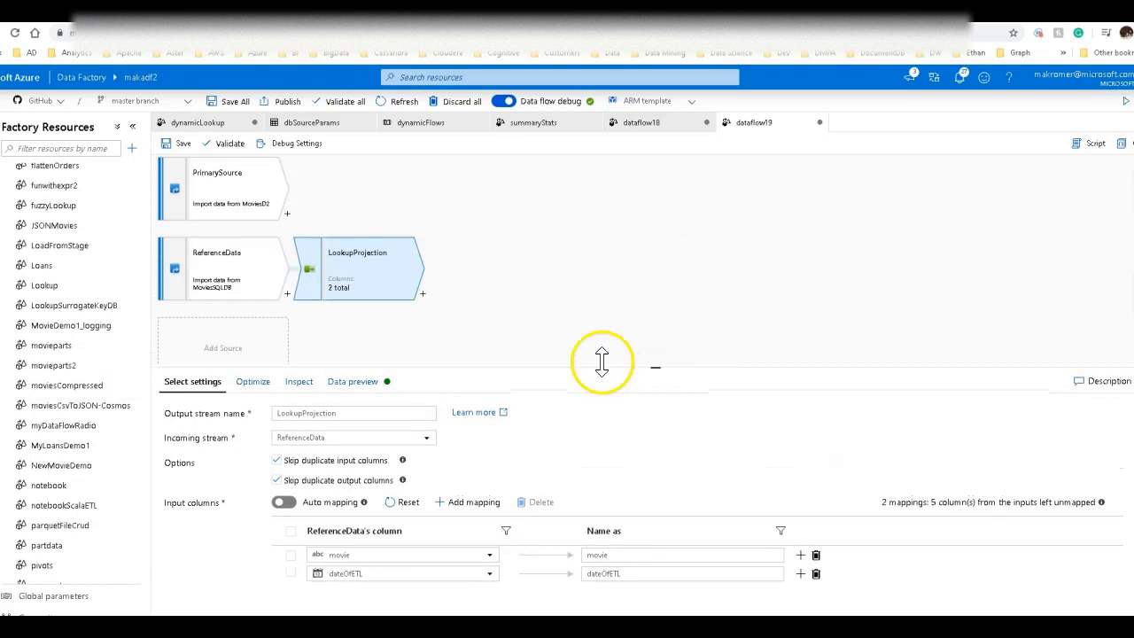
Step: Add a Lookup transformation after PrimarySource and set its lookup stream to LookupProjection
left_click(287, 214)
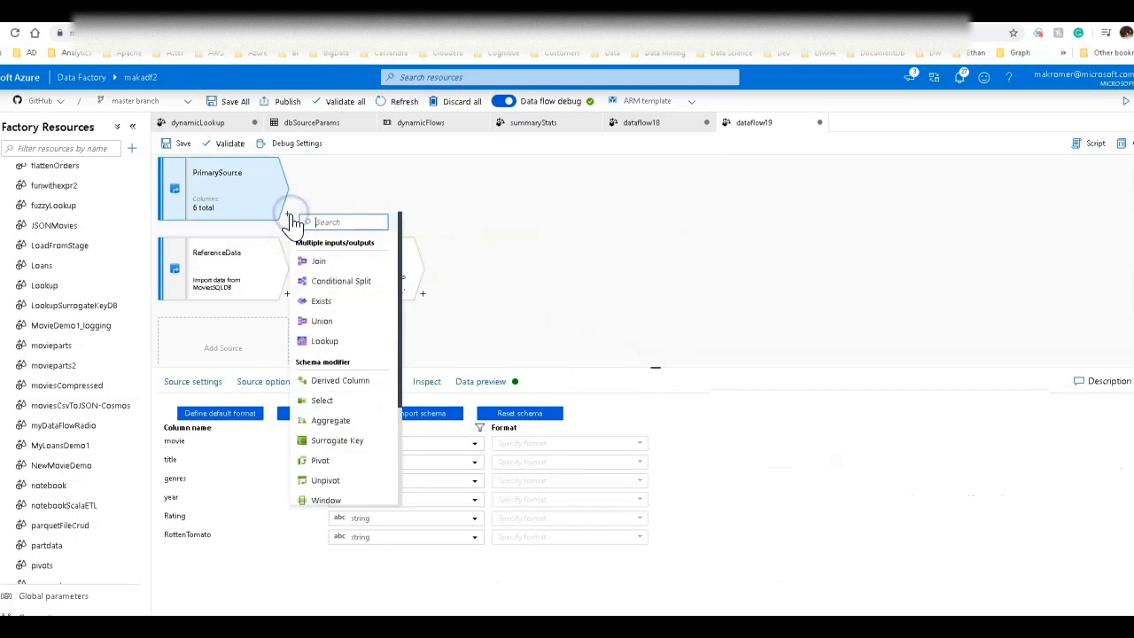
left_click(344, 340)
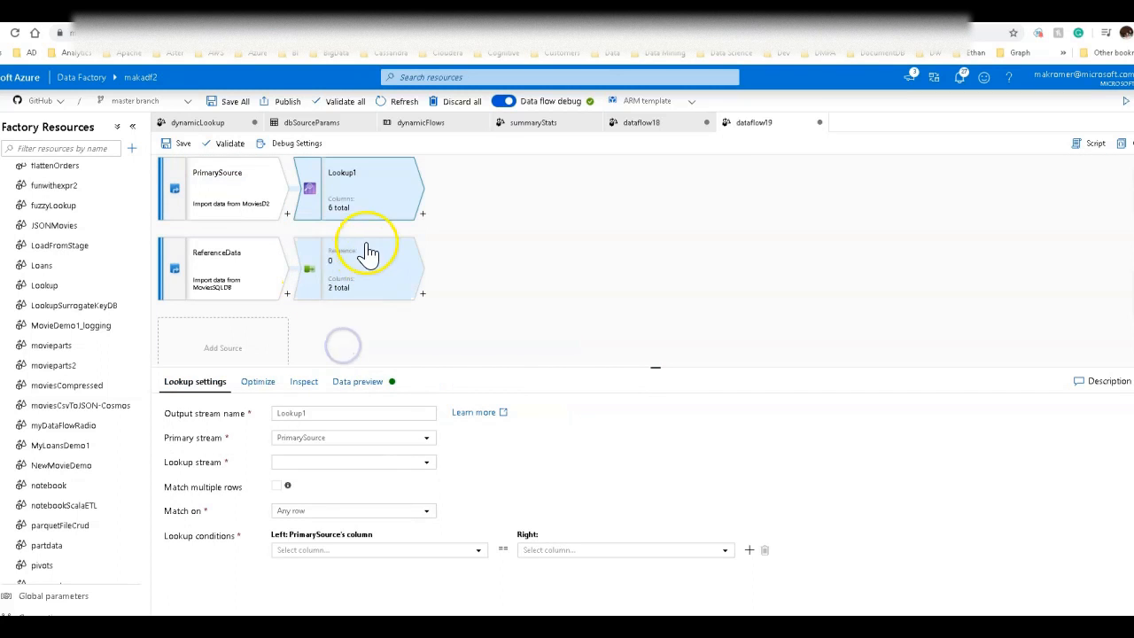
left_click(372, 465)
left_click(339, 501)
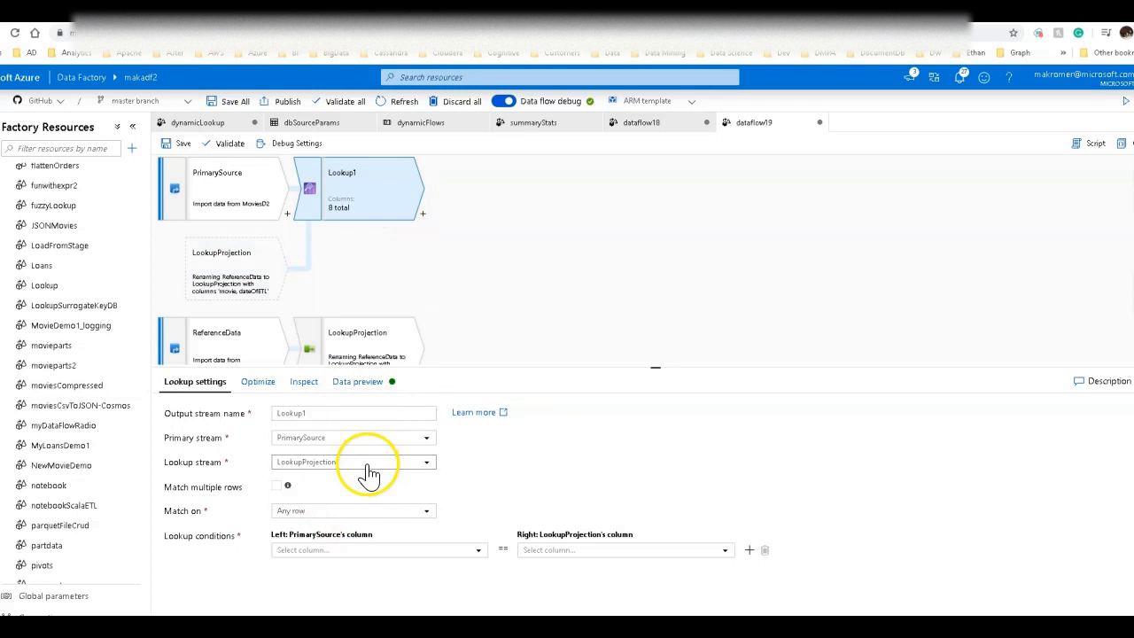
Step: Set the lookup condition to match PrimarySource's movie column with LookupProjection's movie column
left_click(452, 549)
left_click(306, 590)
left_click(626, 551)
left_click(549, 568)
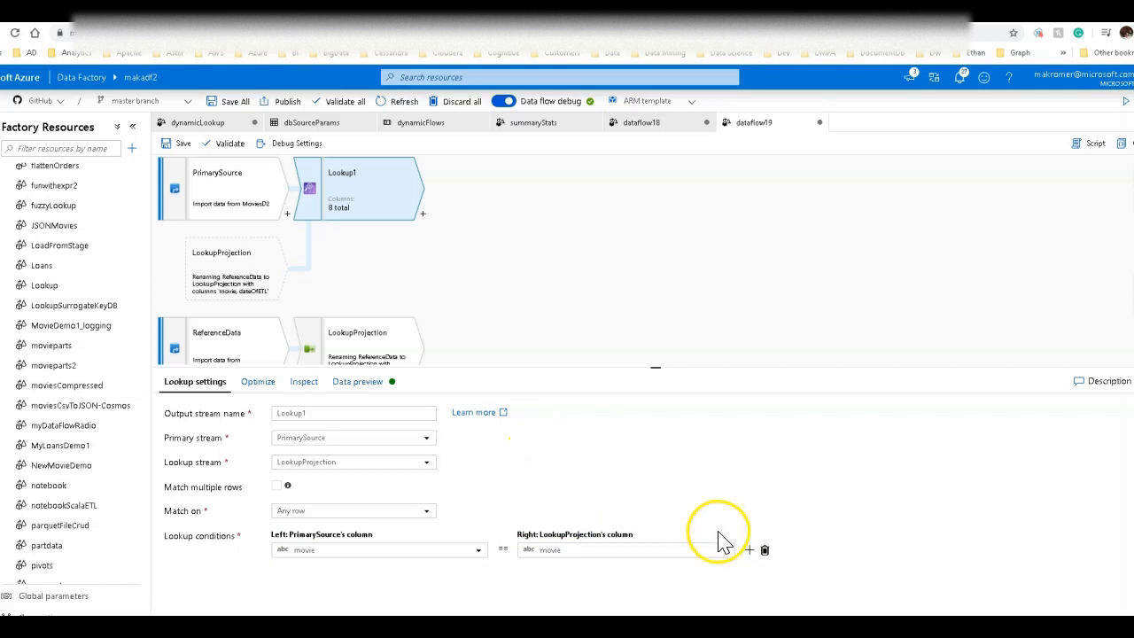
Step: Fetch a data preview of the Lookup transformation and return to its lookup settings
left_click(363, 382)
left_click(197, 430)
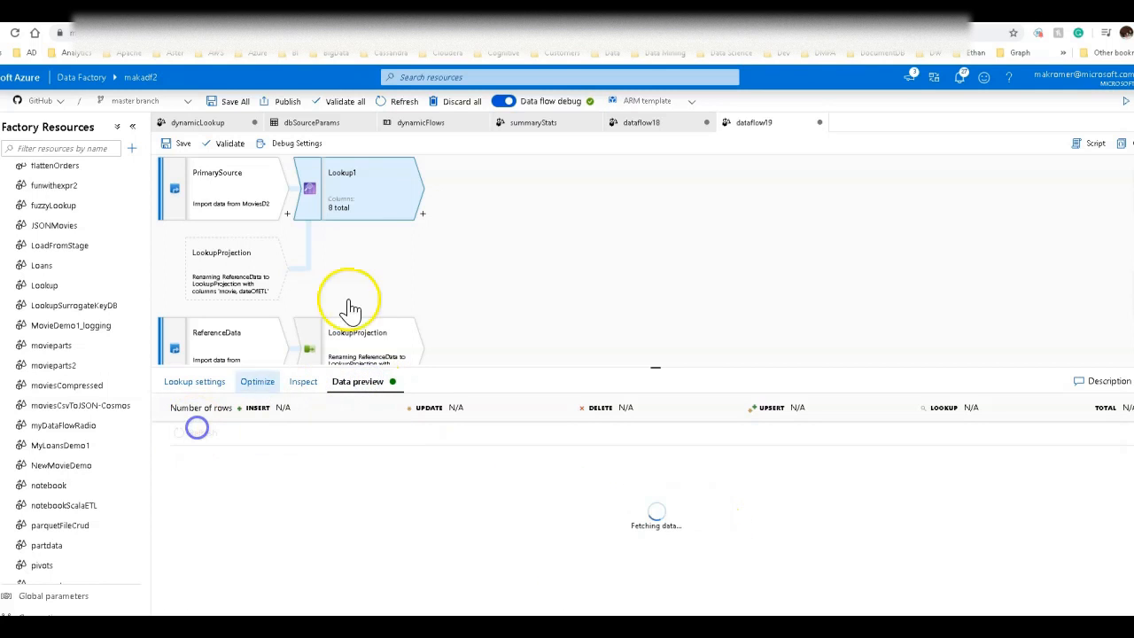
left_click(209, 388)
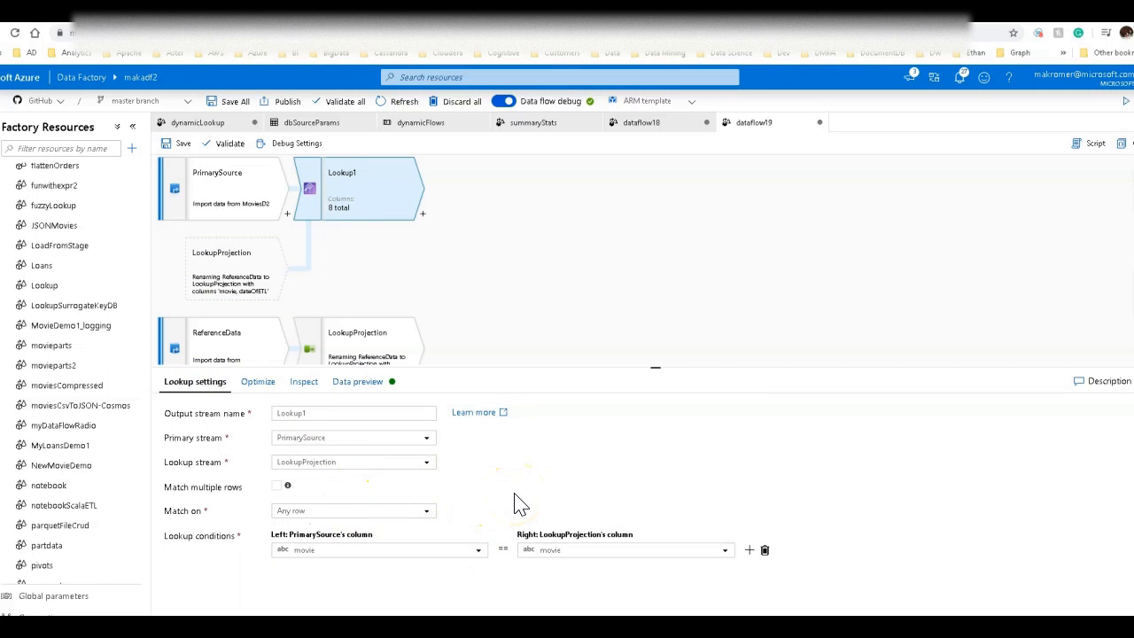
left_click(447, 497)
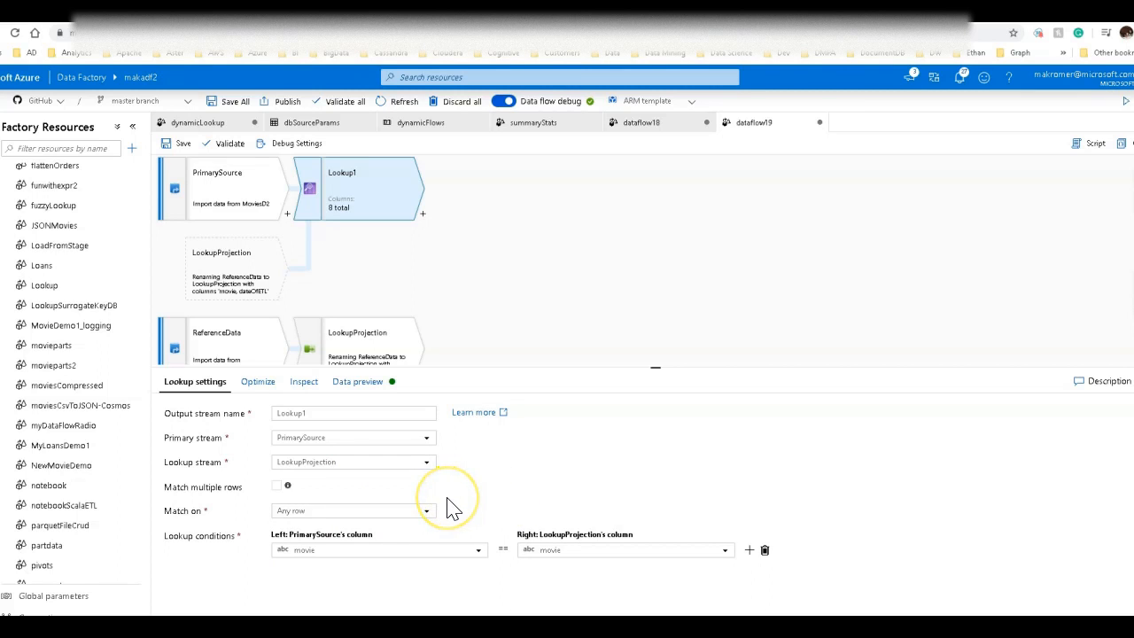
Step: Review the row matching options of the Lookup transformation and set it to match on First row
left_click(388, 513)
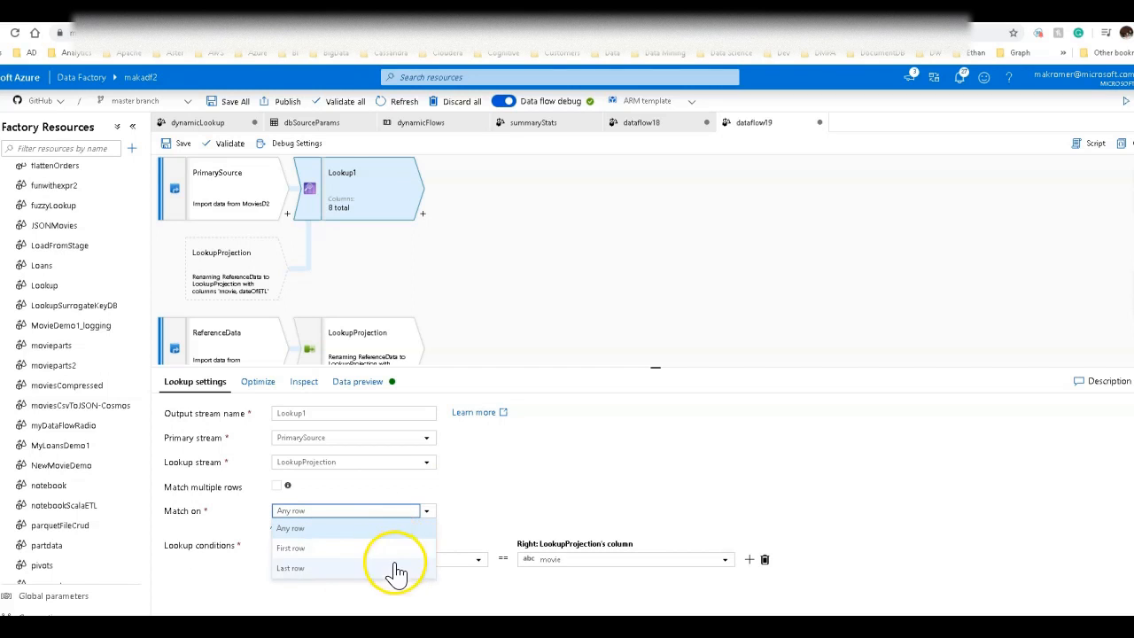
left_click(542, 512)
left_click(390, 512)
left_click(298, 542)
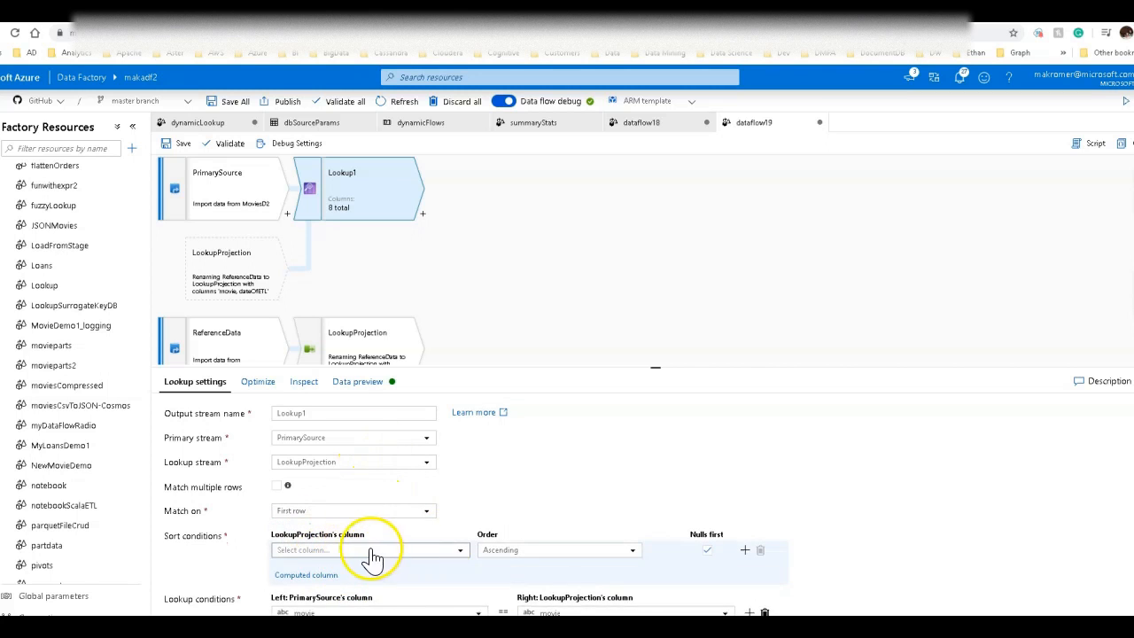
Step: Set Lookup1 to match on Any row with matching of multiple rows enabled, and view its data preview
mouse_move(461, 567)
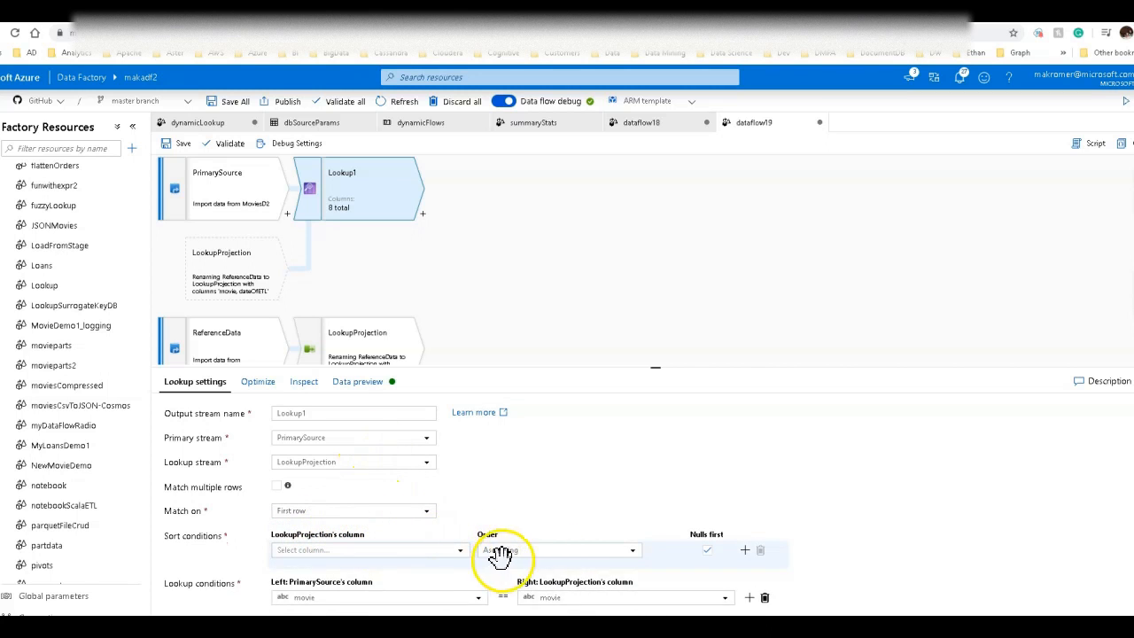
left_click(369, 511)
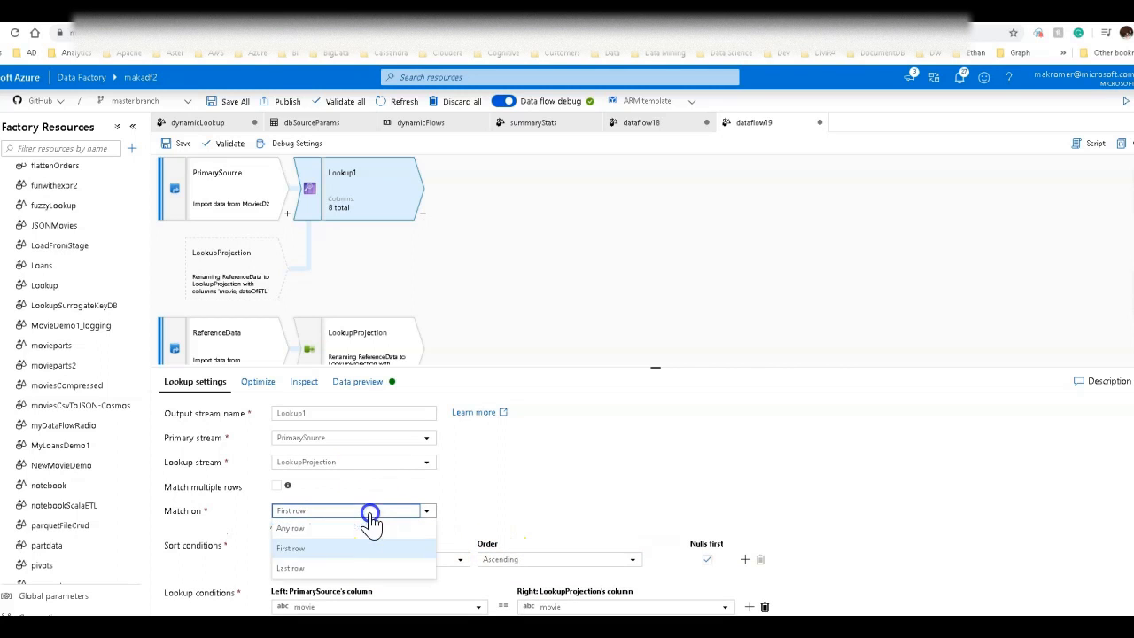
left_click(347, 528)
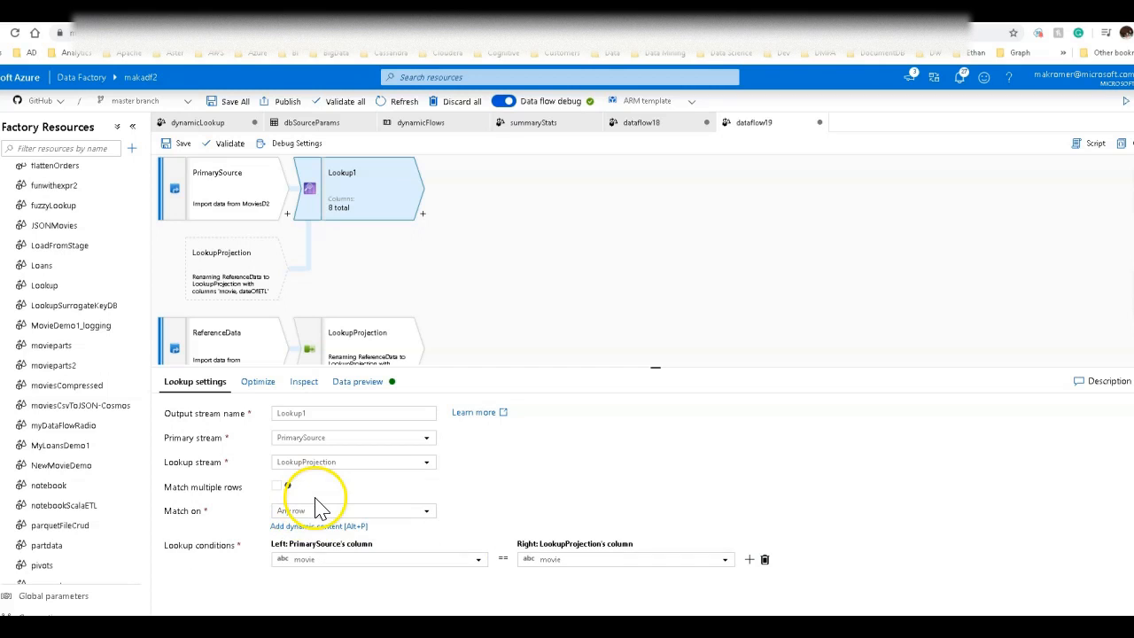
left_click(277, 487)
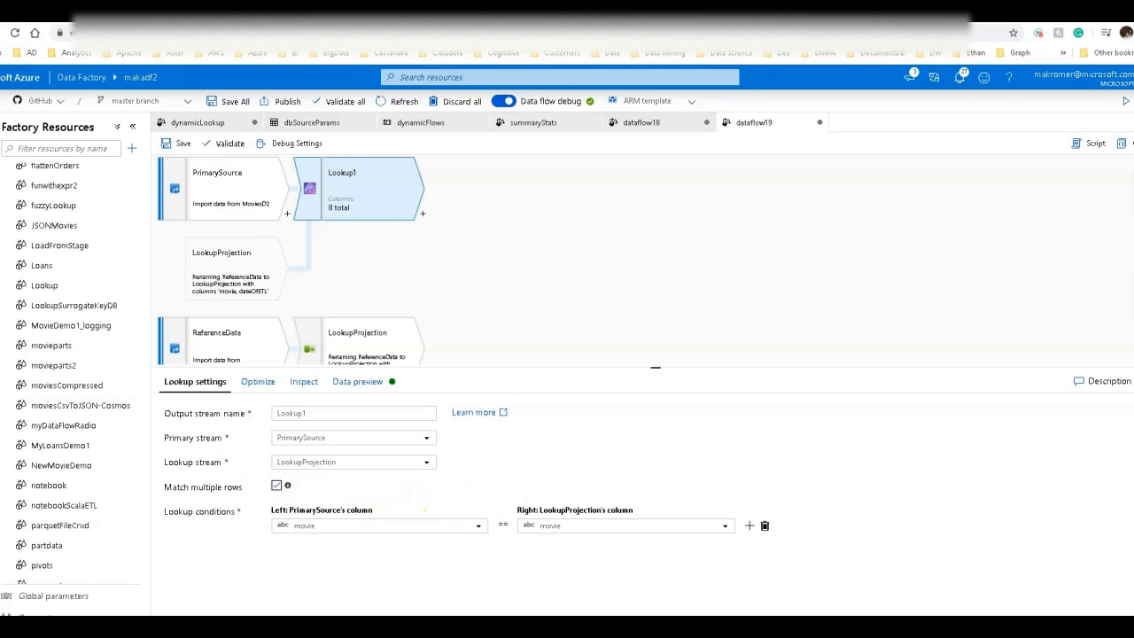
left_click(365, 382)
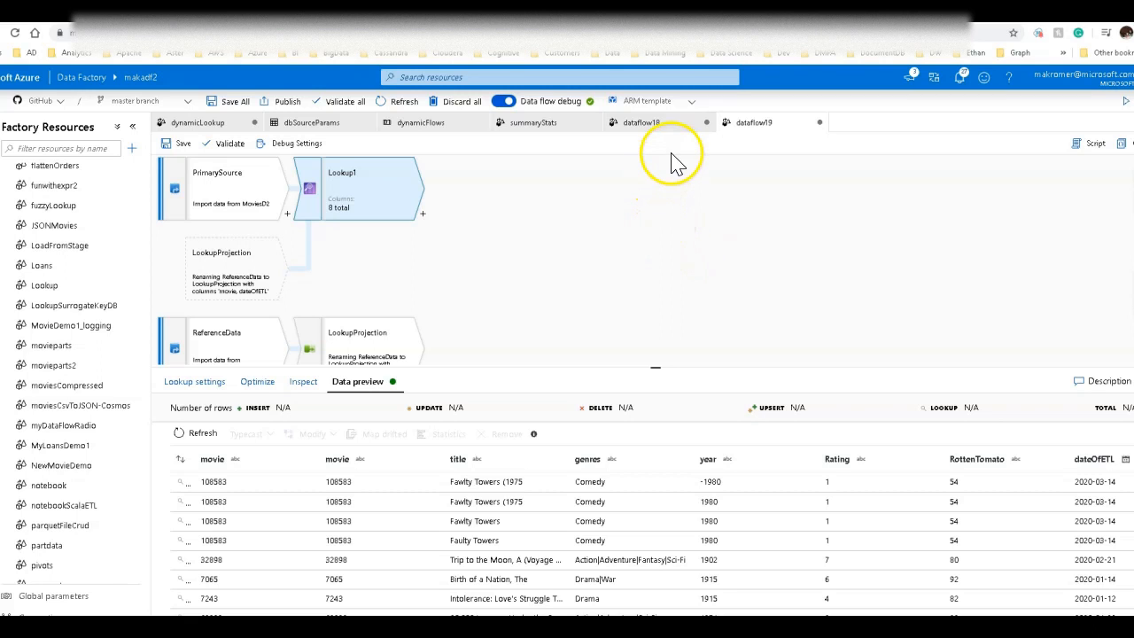
Step: Switch to the dynamicLookup data flow and examine the column projection of MoviesSource
left_click(217, 122)
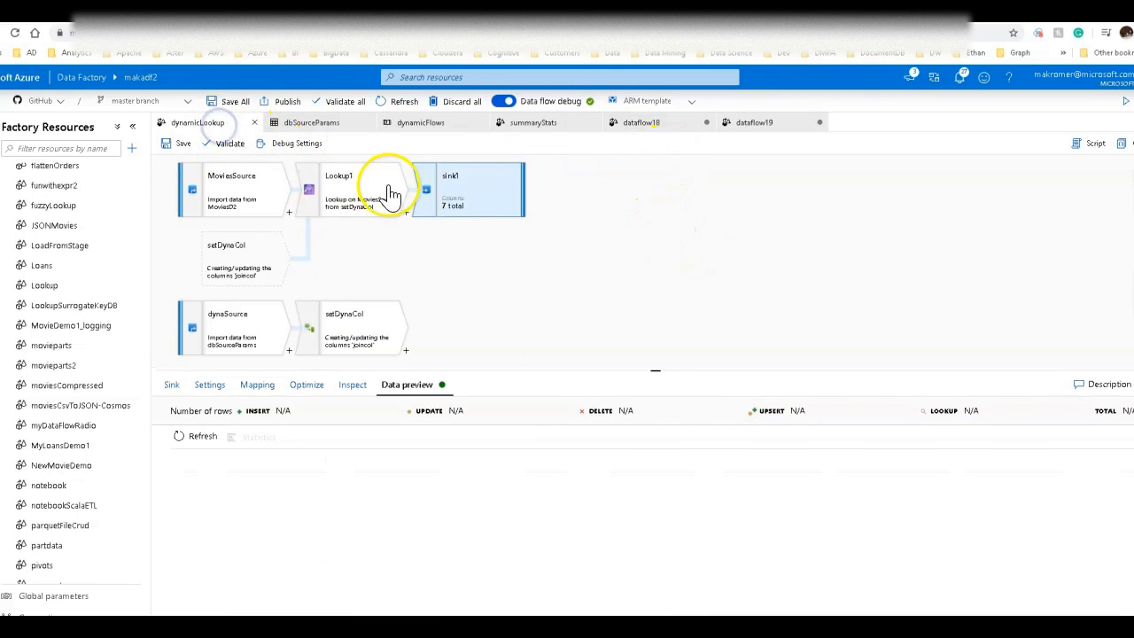
left_click(217, 191)
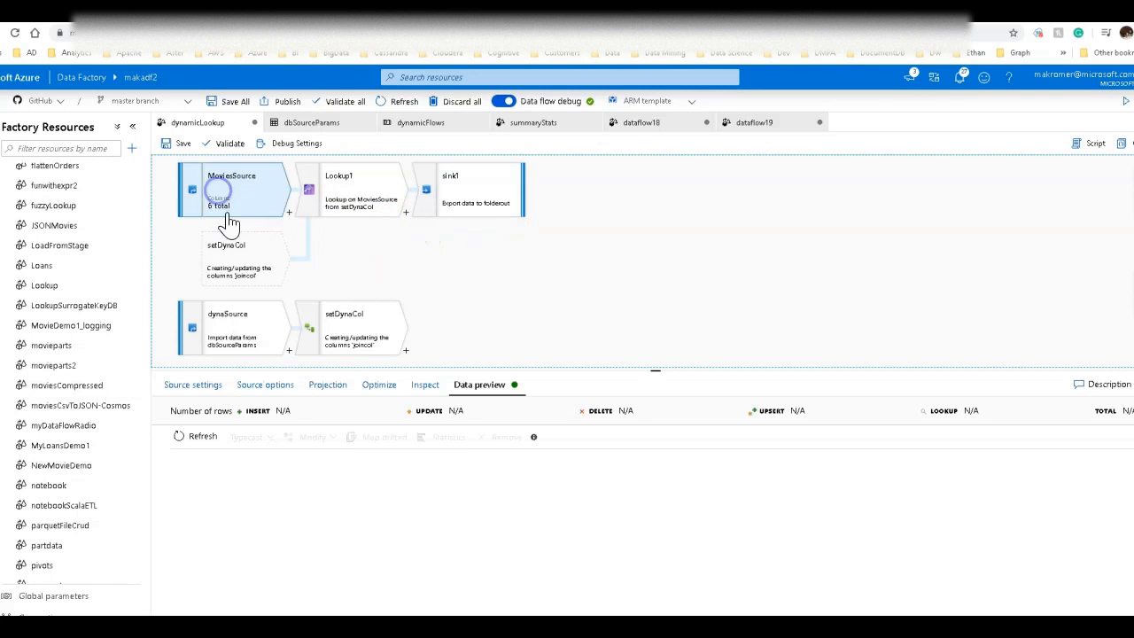
left_click(196, 384)
left_click(229, 342)
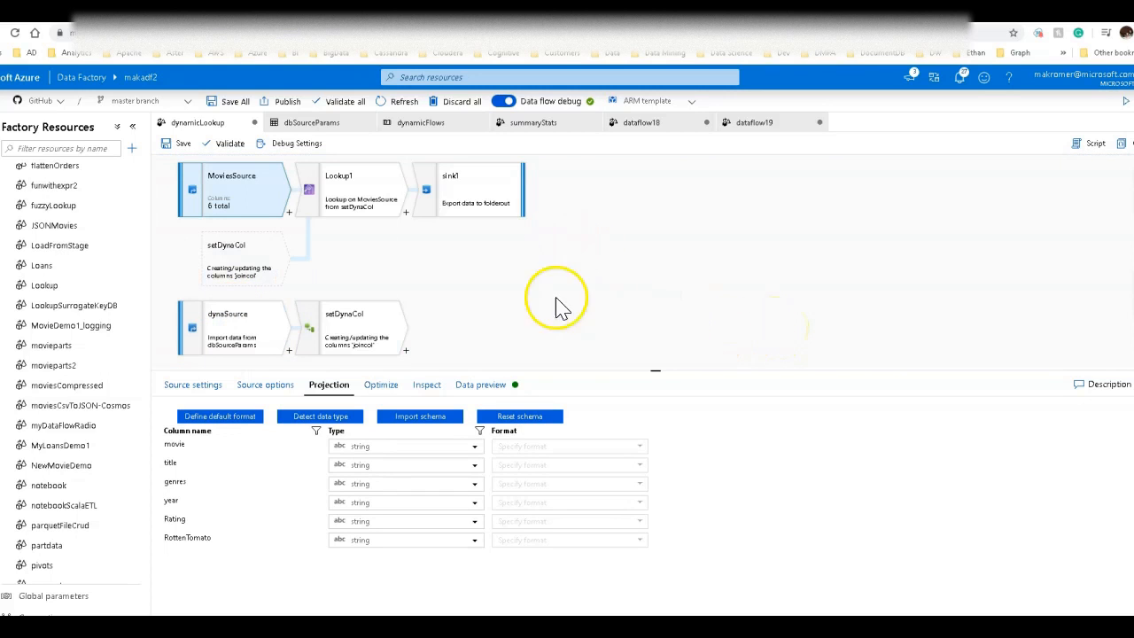
Step: Examine dynaSource's source settings and the table connection and parameters of its dbSourceParams dataset
left_click(252, 332)
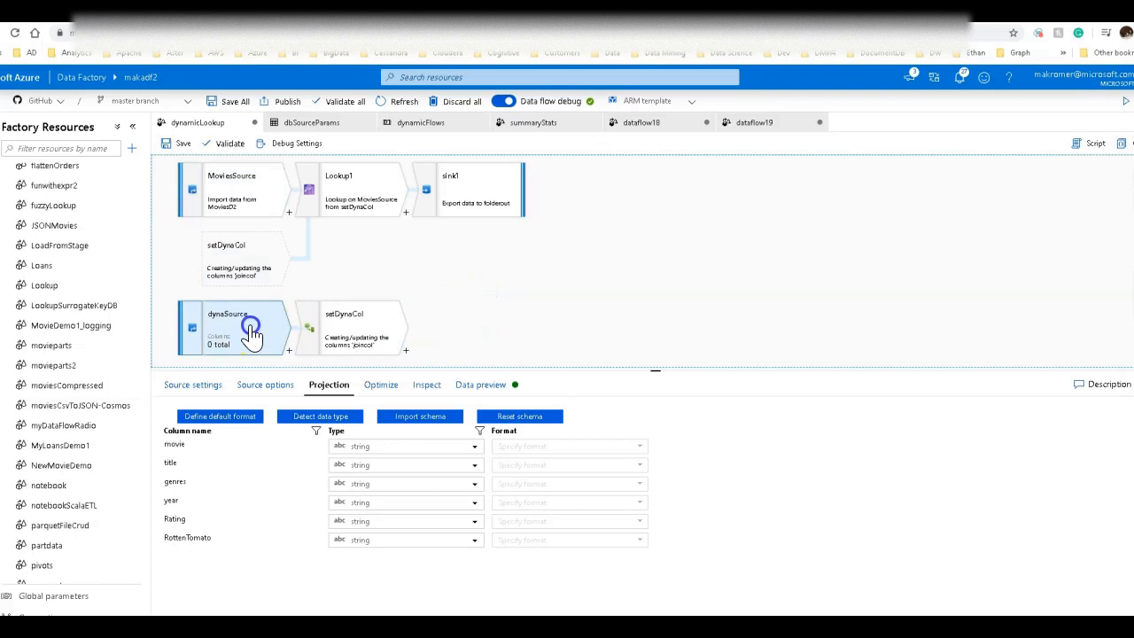
left_click(203, 388)
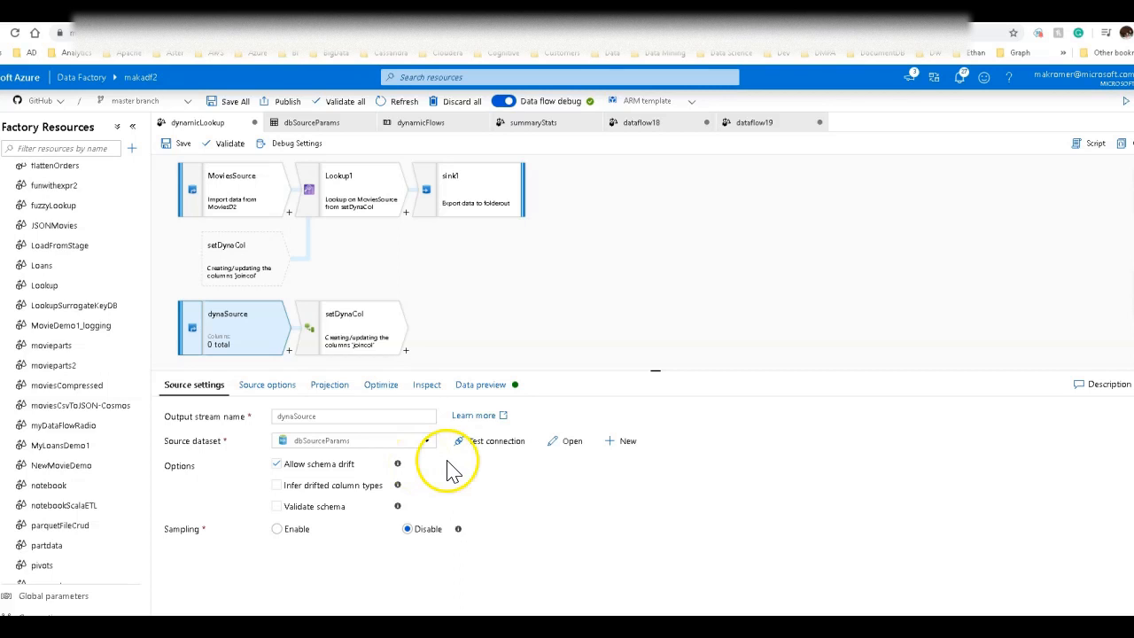
left_click(569, 442)
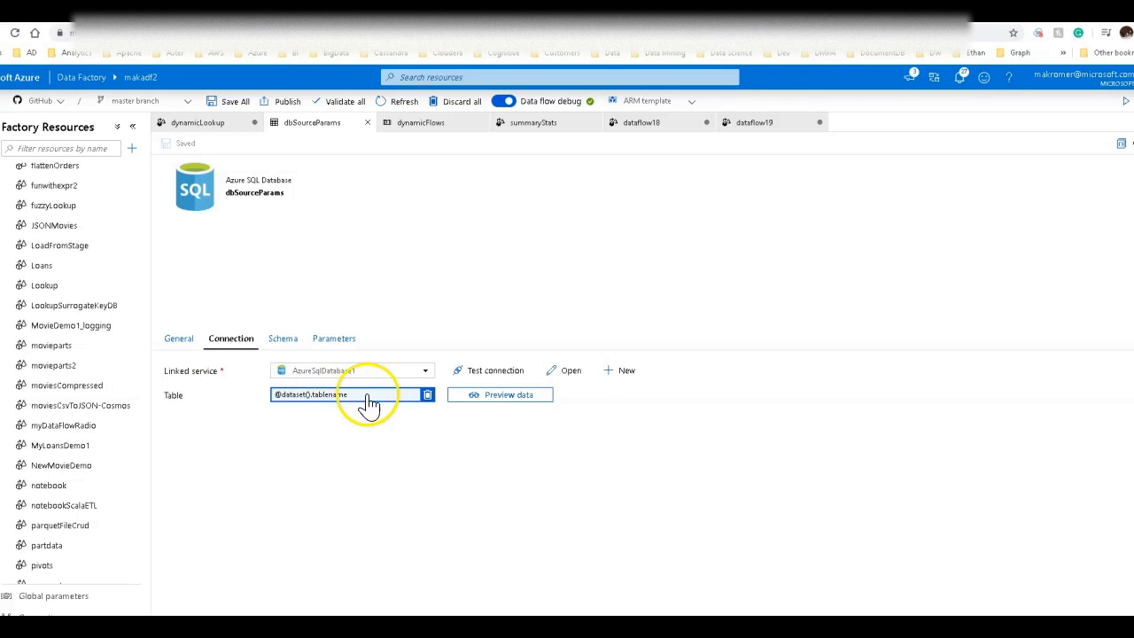
left_click(341, 342)
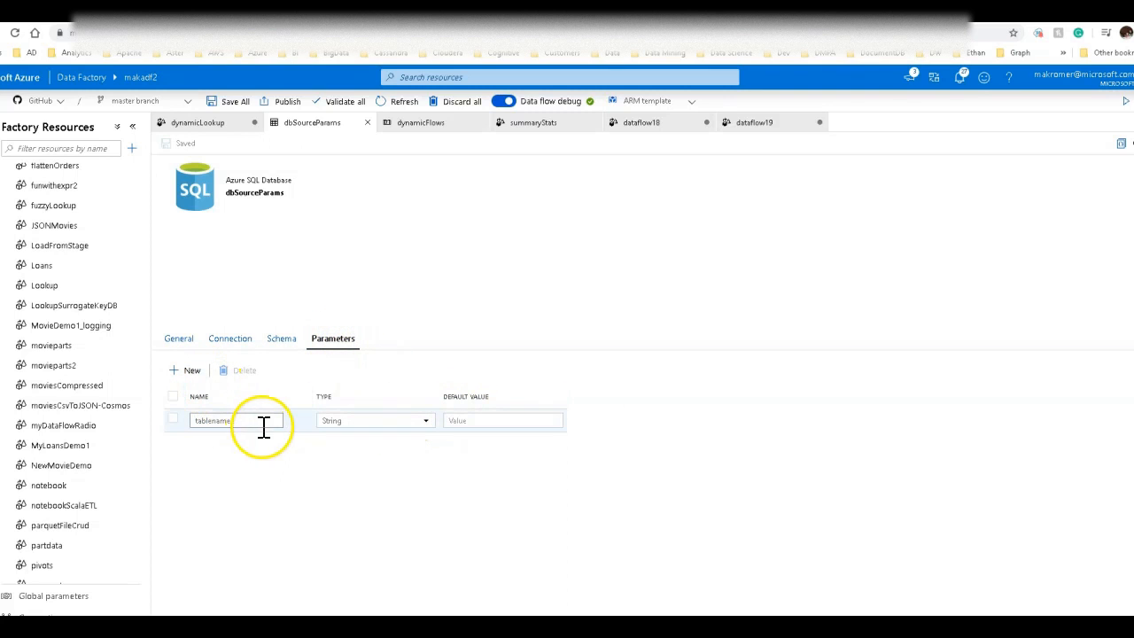
Step: Return to dynamicLookup and examine setDynaCol's joincol expression together with the data flow's joinfield parameter
left_click(200, 124)
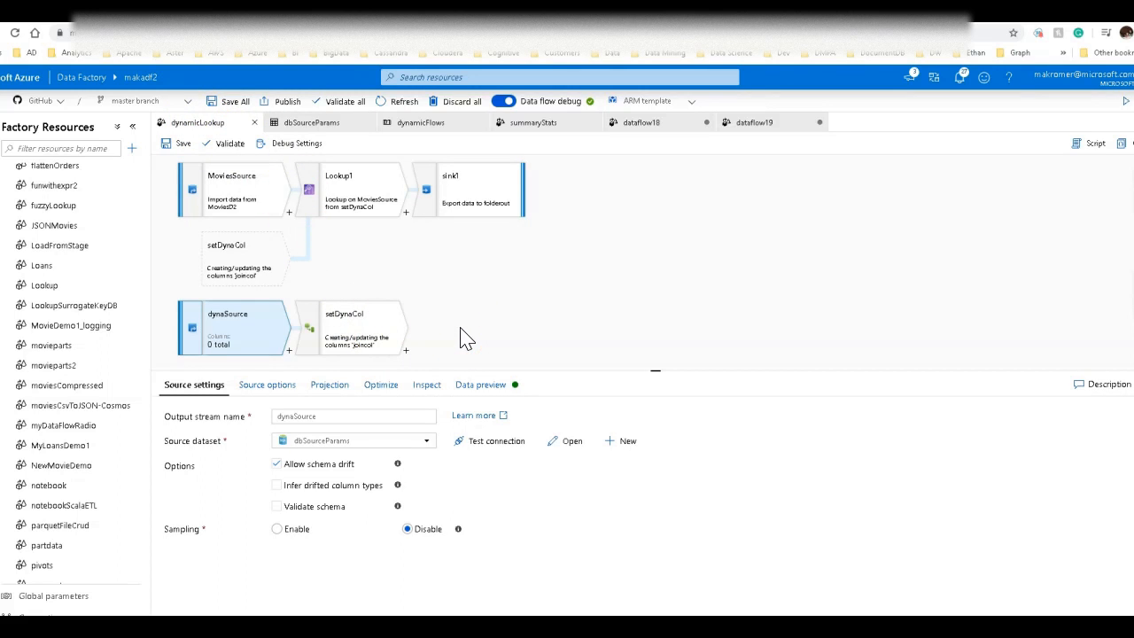
left_click(373, 330)
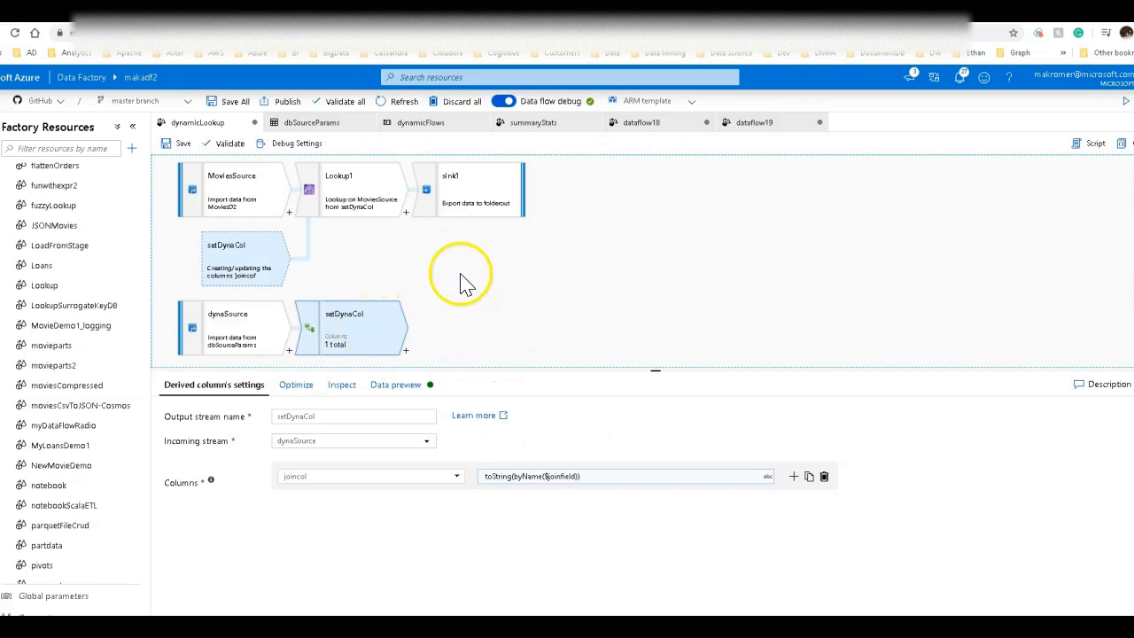
left_click(573, 298)
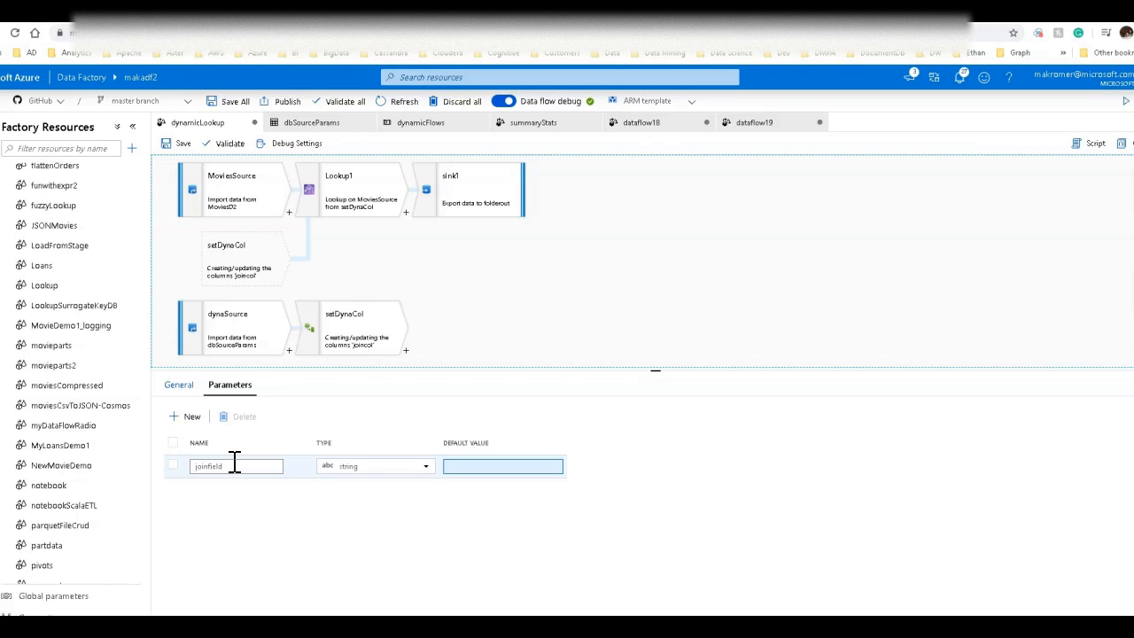
left_click(359, 340)
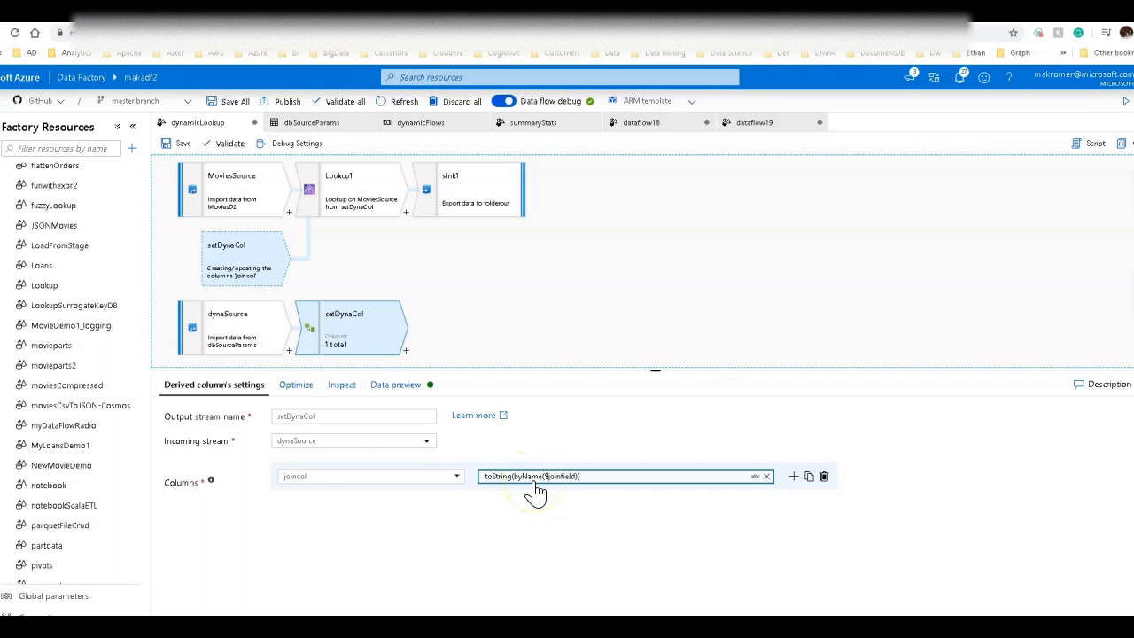
left_click(561, 482)
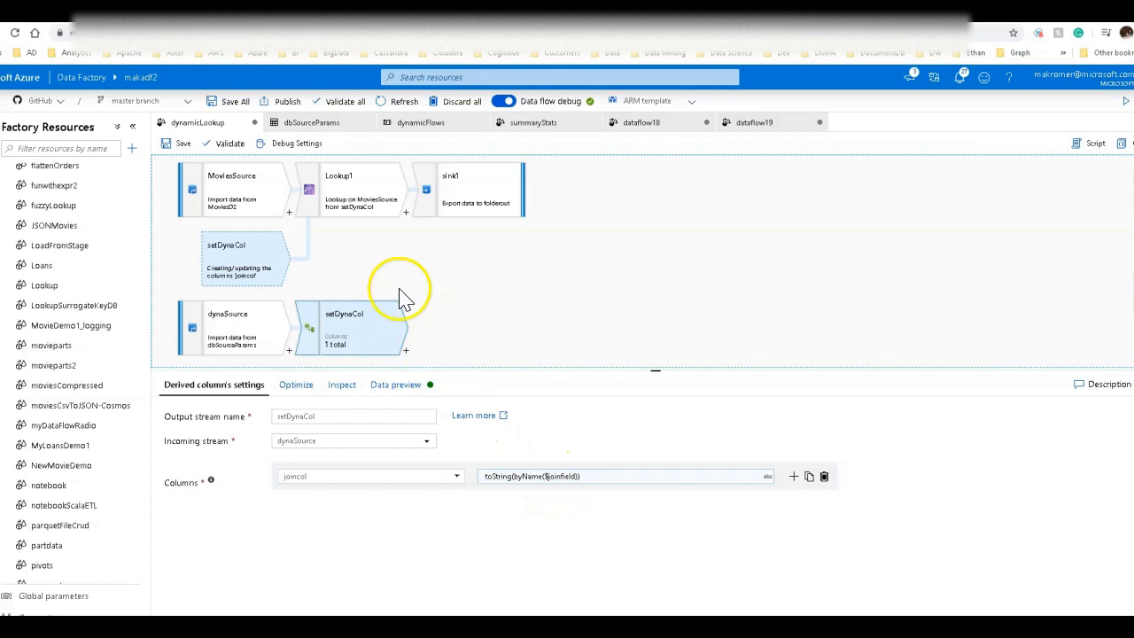
Step: Compare the MoviesSource projection with the lookup condition configured in Lookup1
left_click(226, 196)
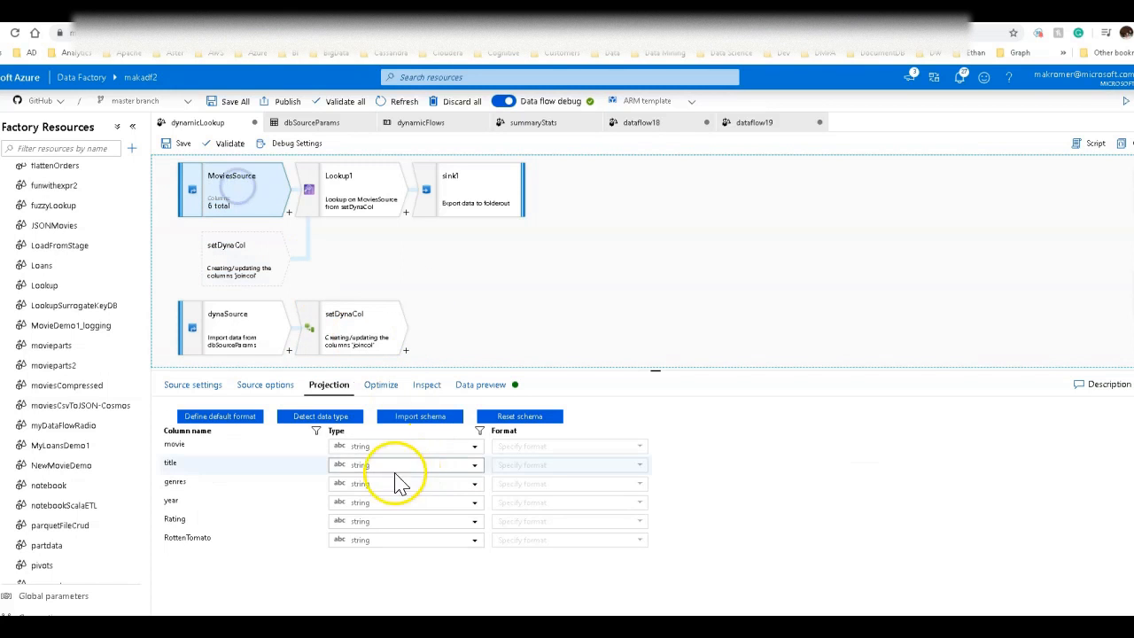
left_click(352, 211)
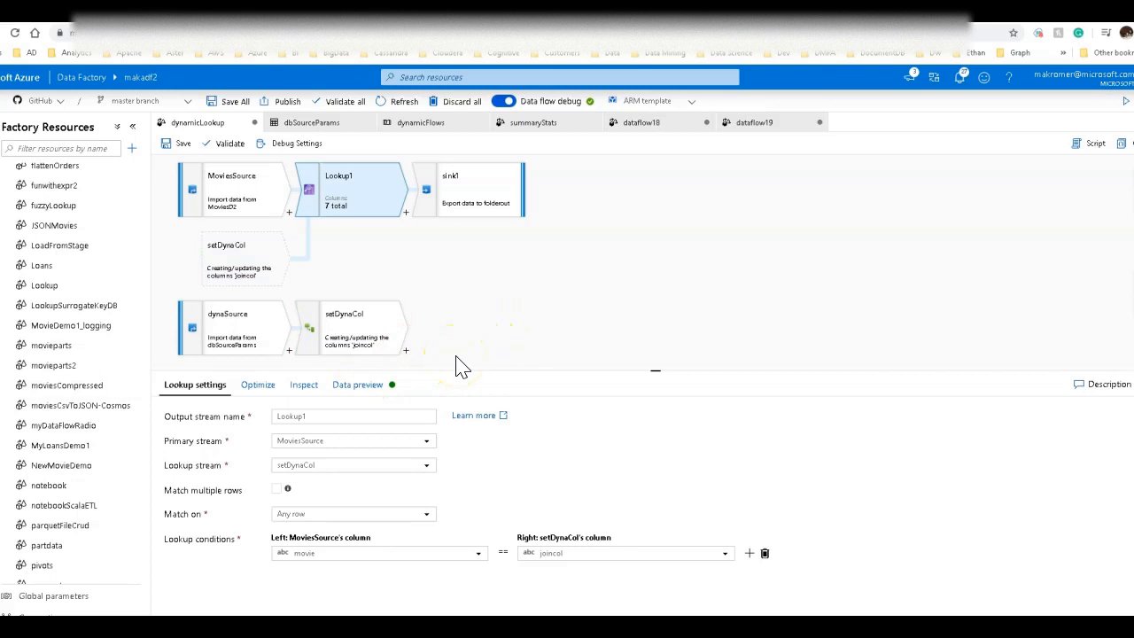
left_click(474, 372)
Step: In the debug settings, set the joinfield data flow parameter to the expression 'movie'
left_click(297, 144)
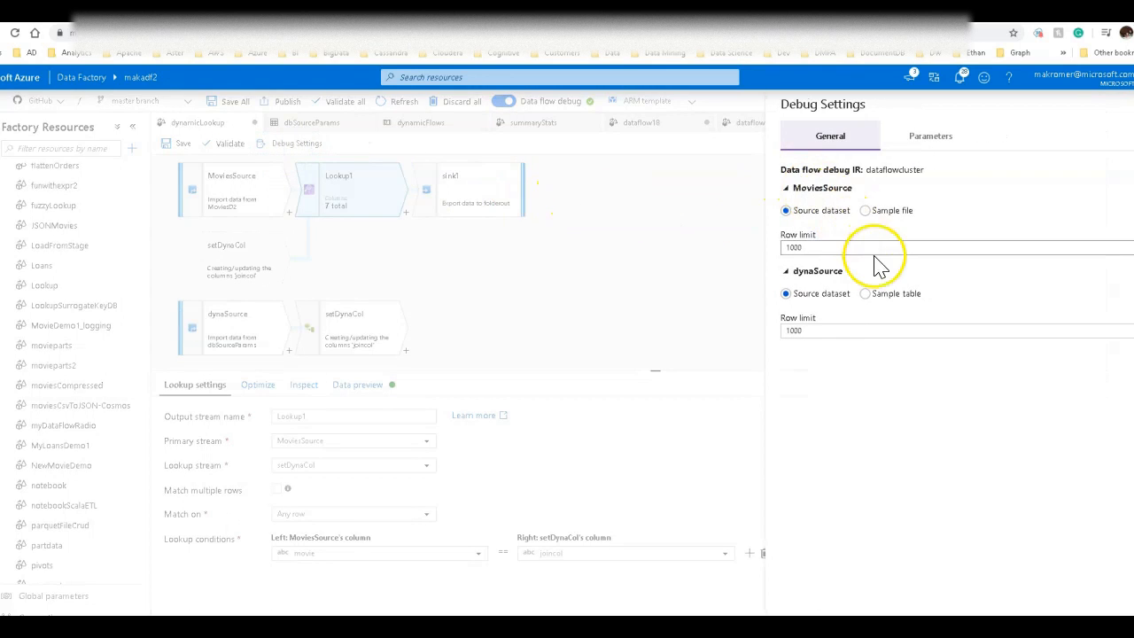
left_click(931, 135)
left_click(942, 220)
left_click(589, 155)
type("'movie")
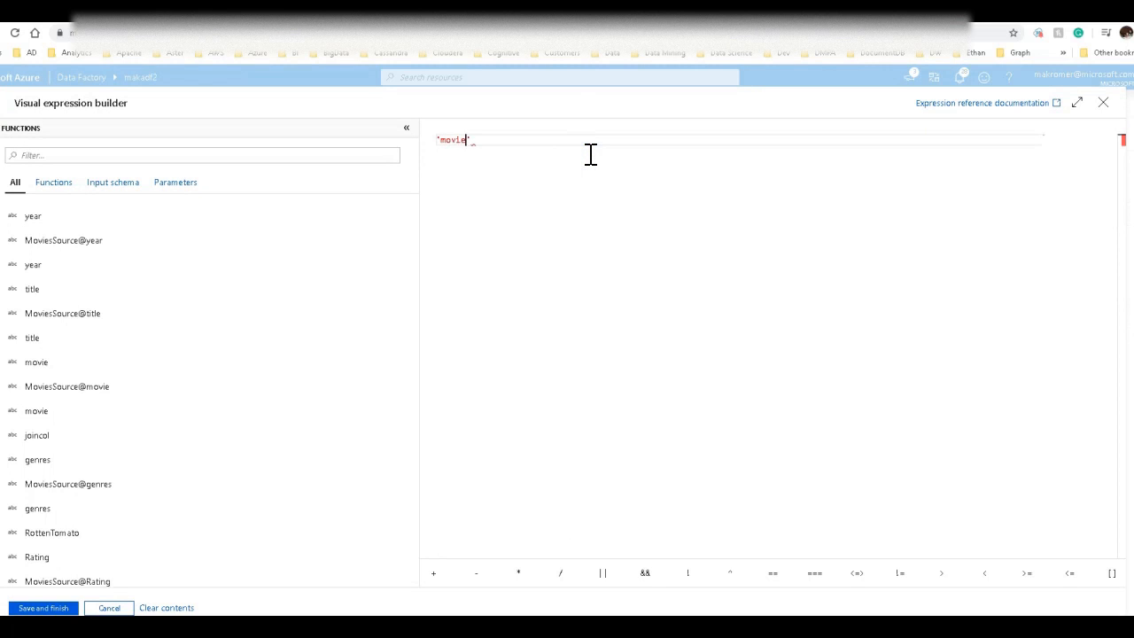
left_click(27, 608)
Step: Set dynaSource's tablename dataset parameter to moviestage and save the debug settings
left_click(895, 313)
type("moviestage")
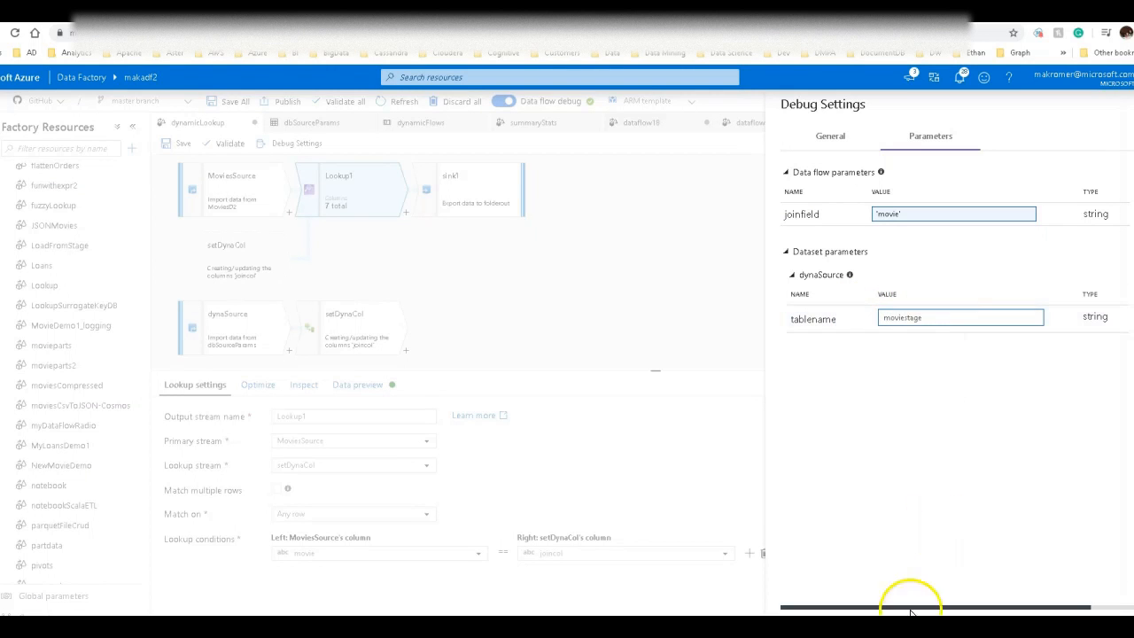
left_click(808, 622)
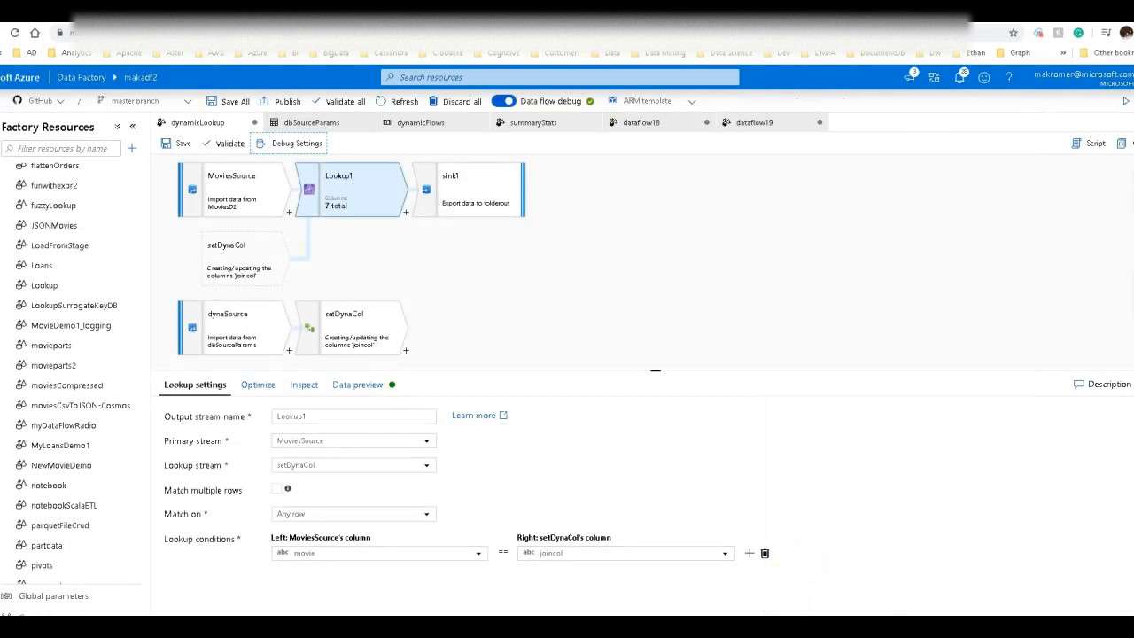
Step: View the data preview of Lookup1, followed by the sink1 transformation
left_click(358, 385)
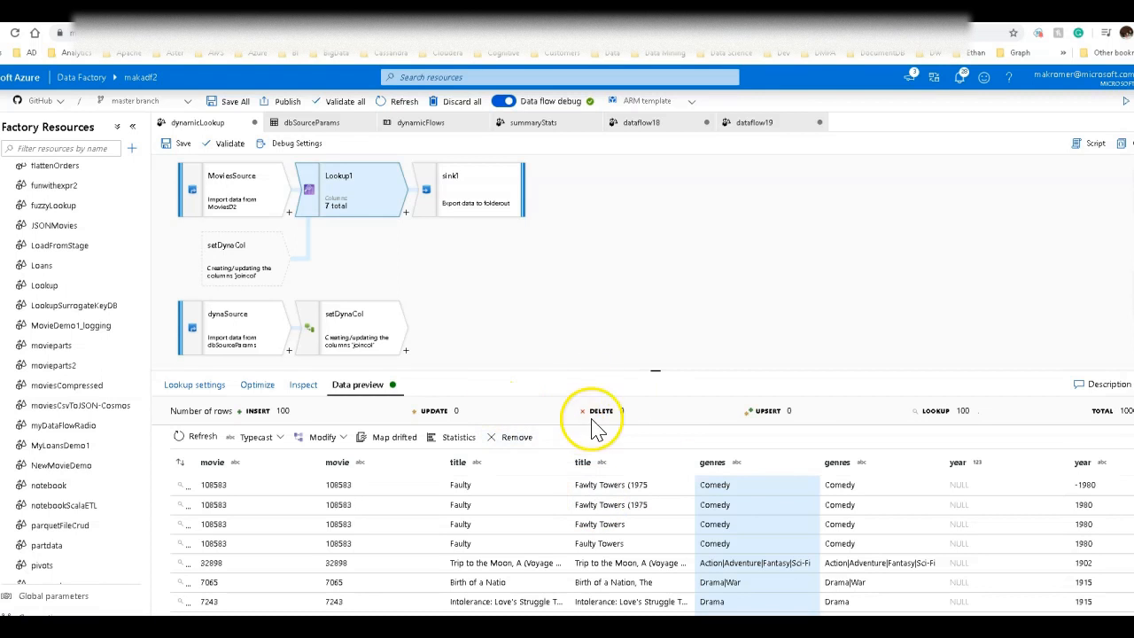
left_click(466, 193)
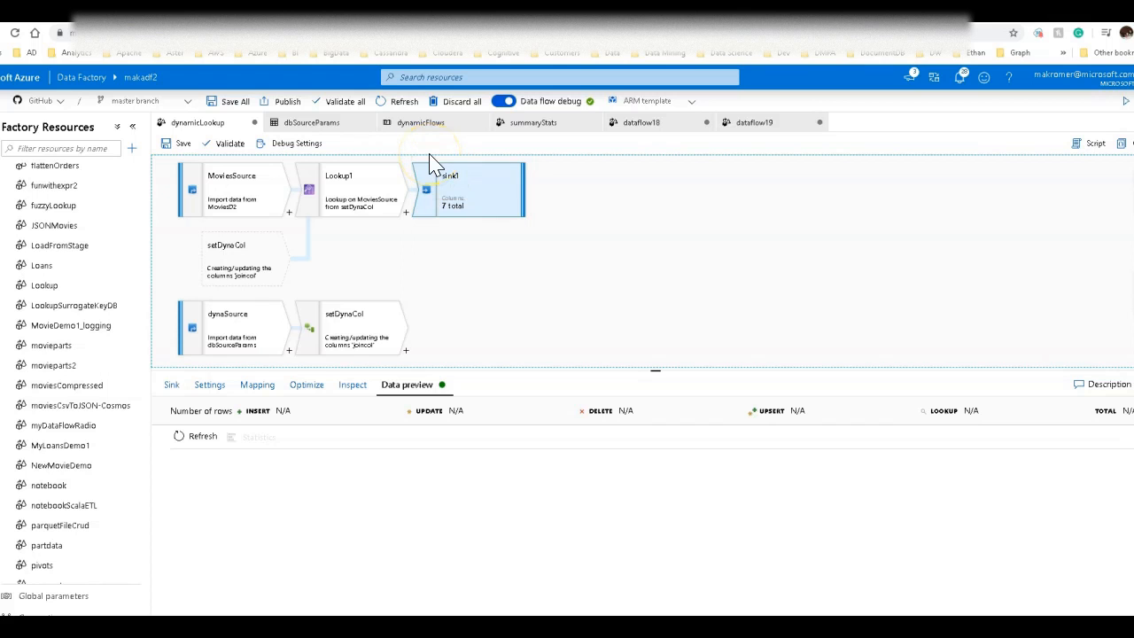
Step: Open the dynamicFlows pipeline and examine the tablename parameter in its data flow activity's settings
left_click(414, 124)
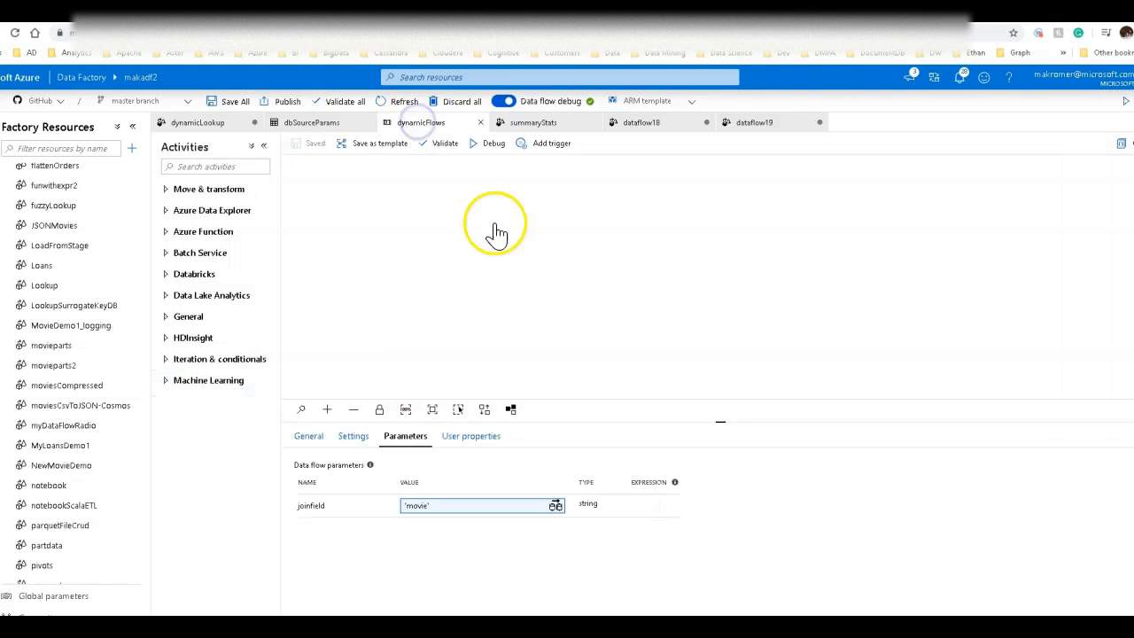
left_click_drag(704, 196, 544, 203)
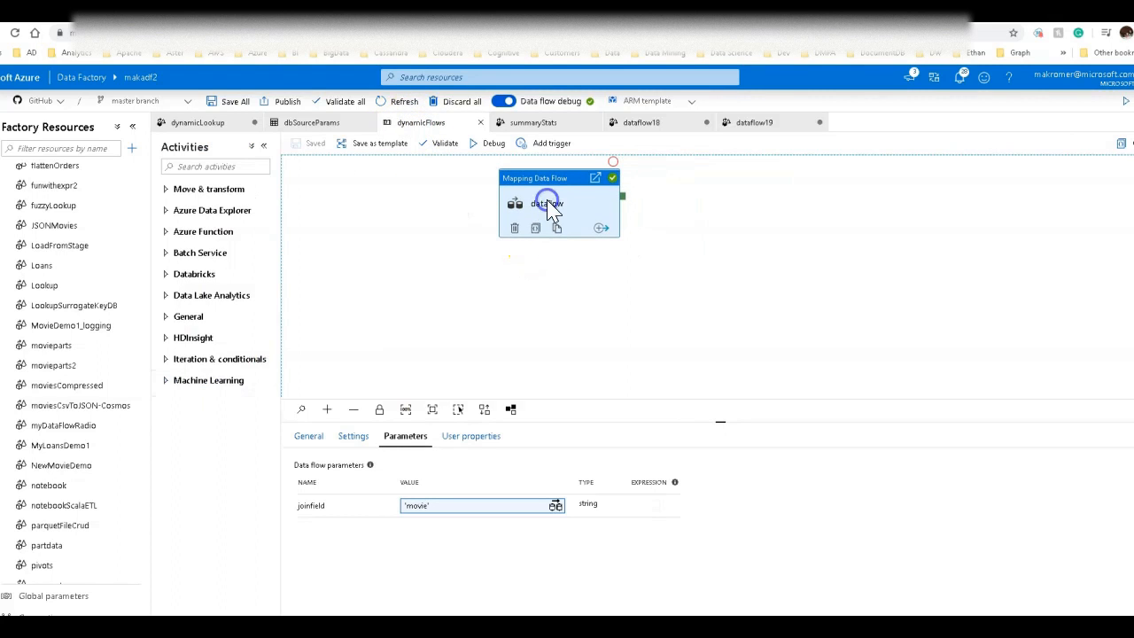
left_click(353, 435)
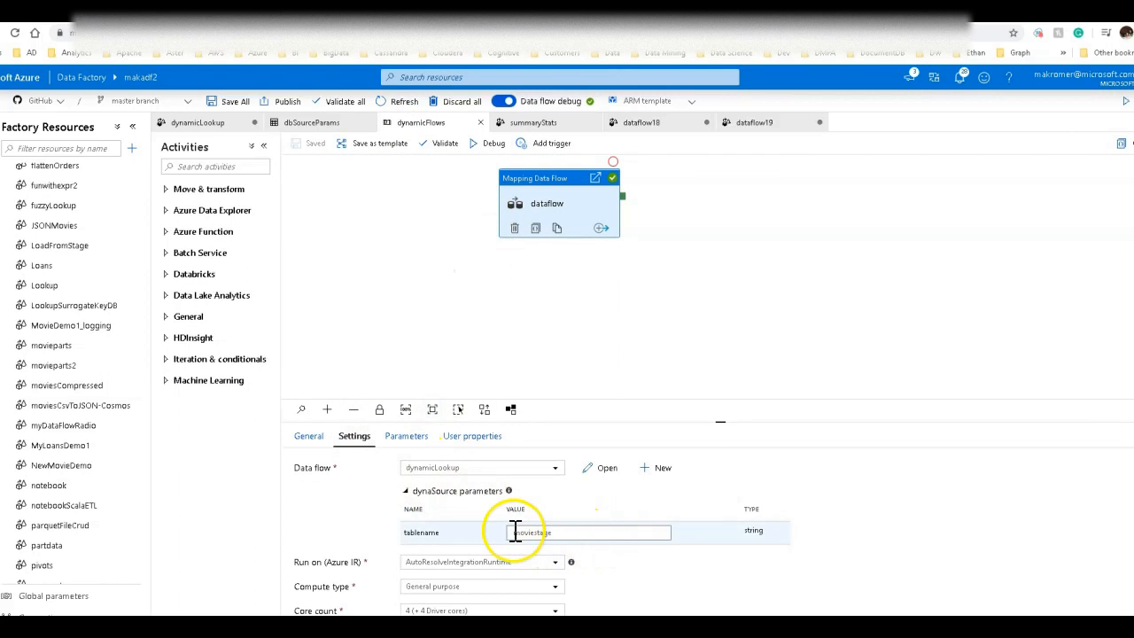
left_click_drag(562, 185, 526, 218)
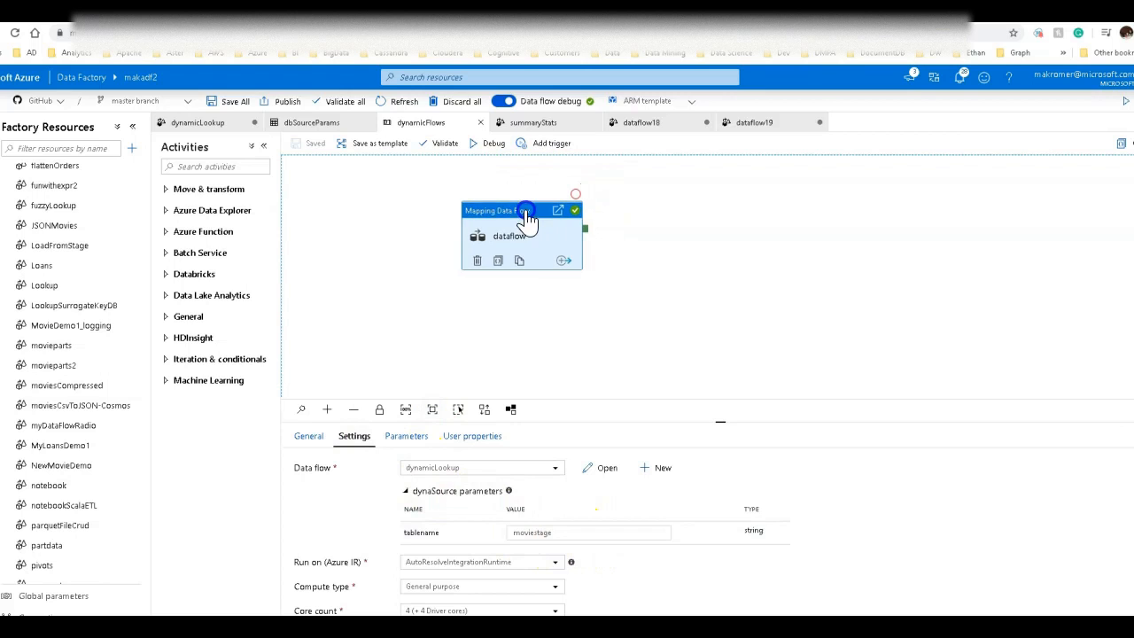
Step: Examine the joinfield data flow parameter of the pipeline's data flow activity
left_click(403, 435)
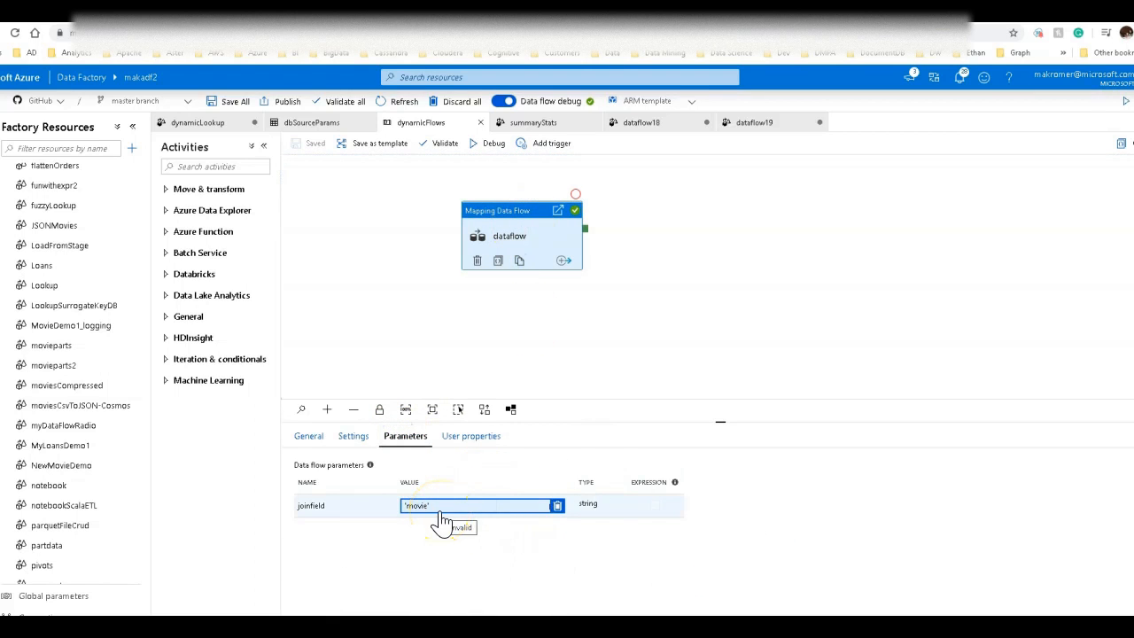
left_click(396, 443)
left_click(361, 449)
left_click(407, 436)
left_click(734, 378)
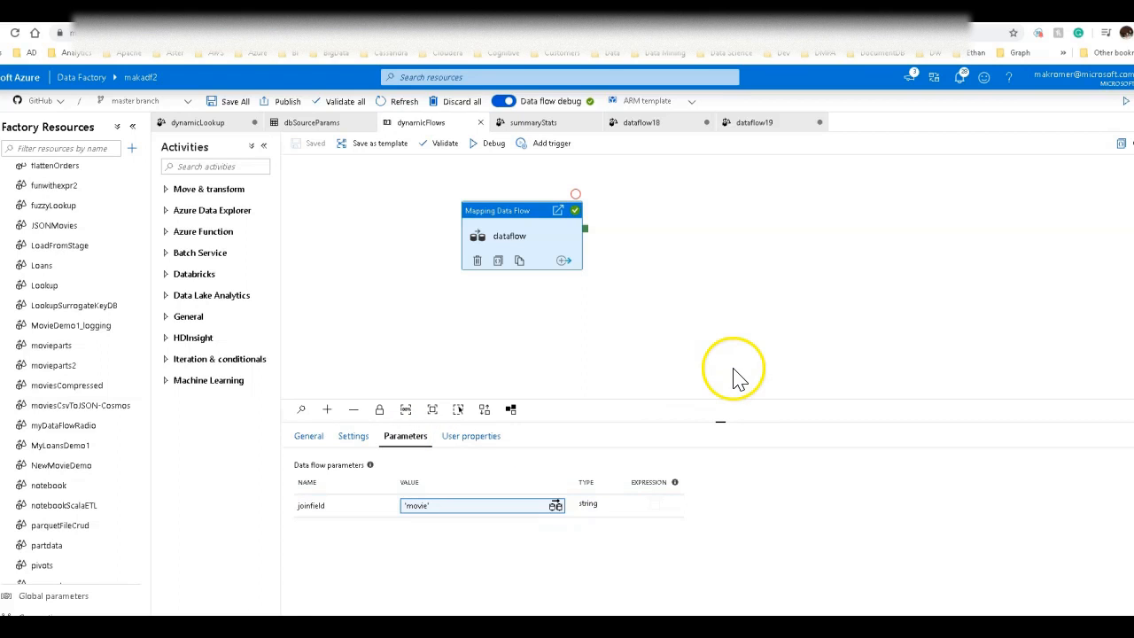